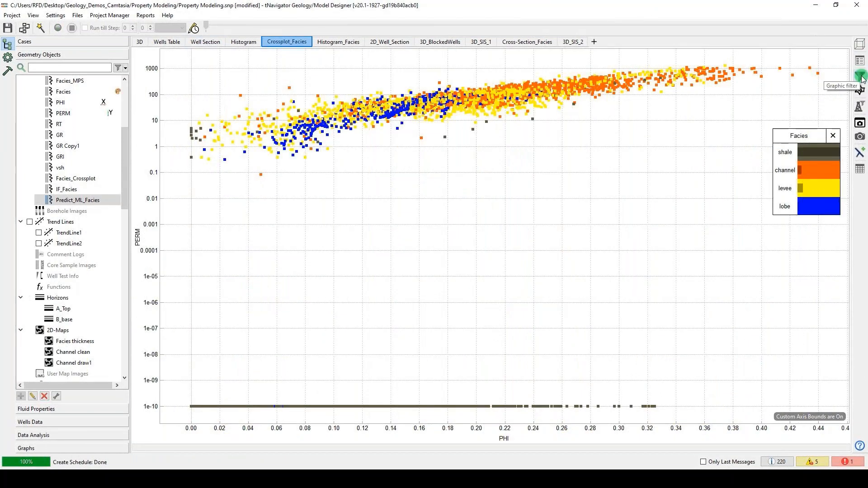
# Step: Apply the Polygon_2 graphic filter to the PHI–PERM facies crossplot so only points inside the polygon are shown
pyautogui.click(862, 77)
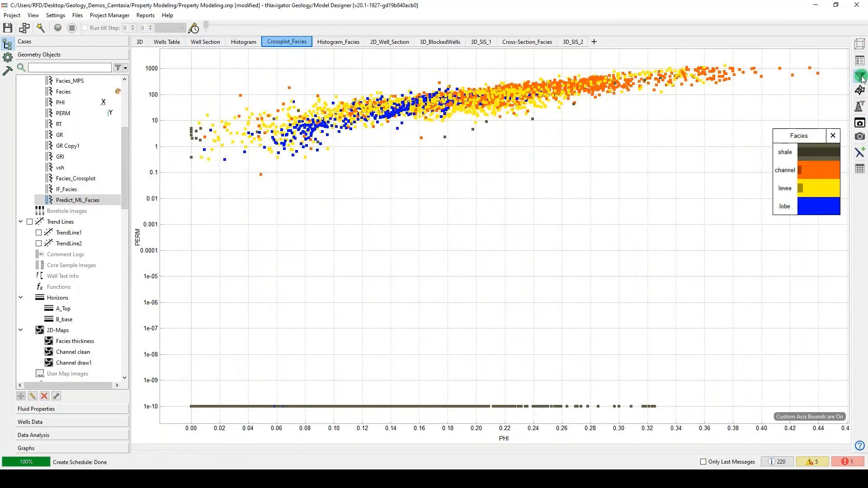
pyautogui.moveTo(366, 199); pyautogui.dragTo(616, 203)
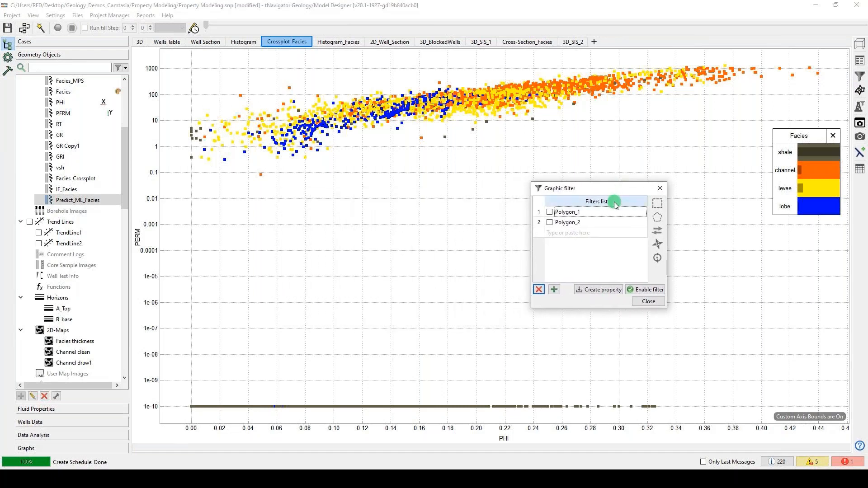
pyautogui.click(599, 221)
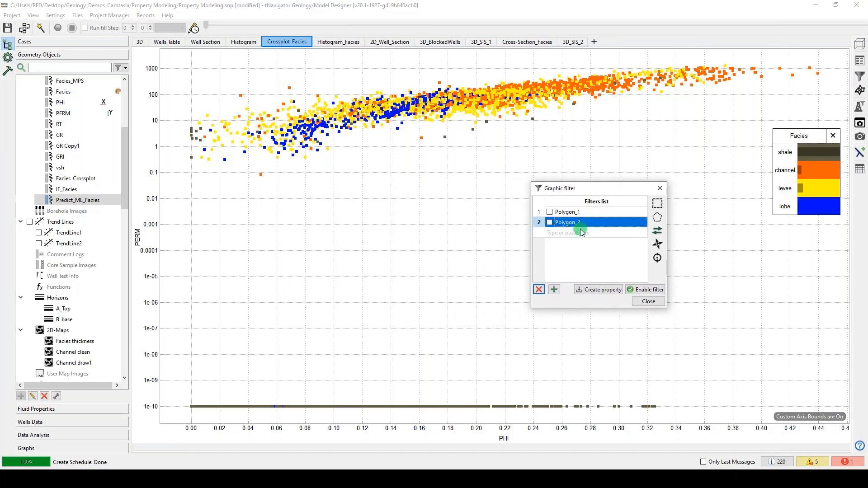
pyautogui.click(549, 223)
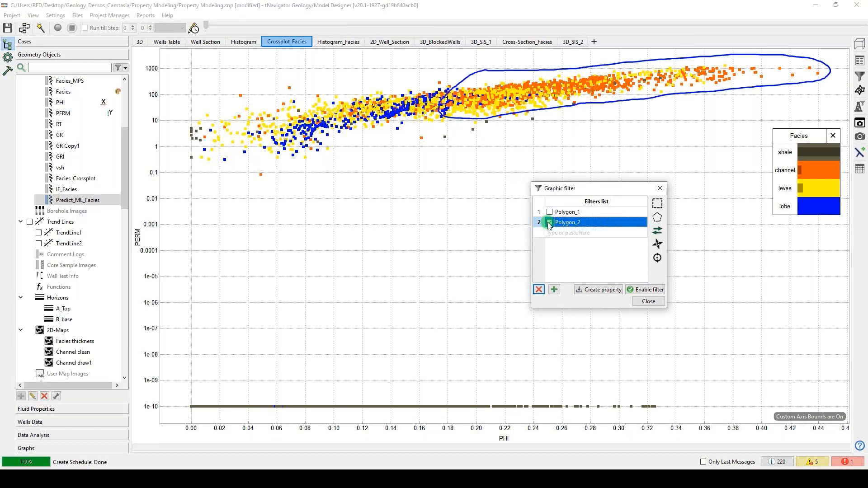
pyautogui.click(644, 291)
pyautogui.moveTo(632, 188); pyautogui.dragTo(268, 71)
pyautogui.click(421, 135)
pyautogui.moveTo(421, 133); pyautogui.dragTo(341, 155)
pyautogui.scroll(-2, 342, 155)
pyautogui.moveTo(626, 184); pyautogui.dragTo(637, 189)
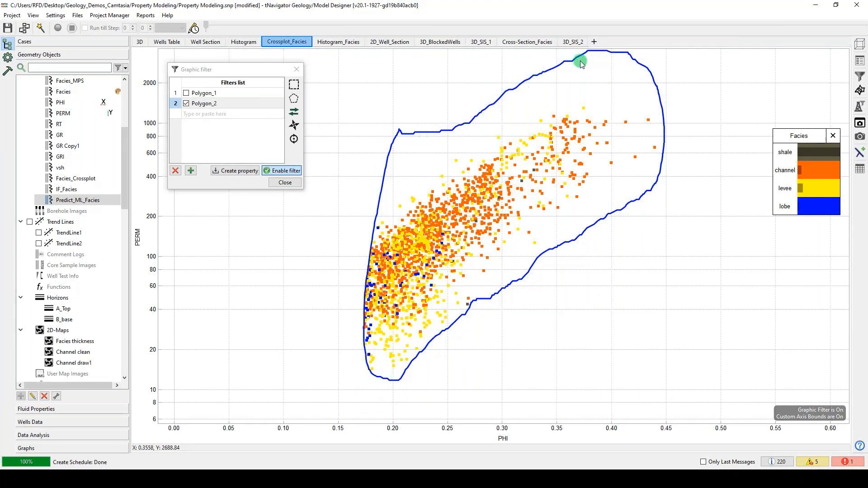
# Step: Create a well log property named Facies_Crossplot from the filtered crossplot points
pyautogui.click(235, 171)
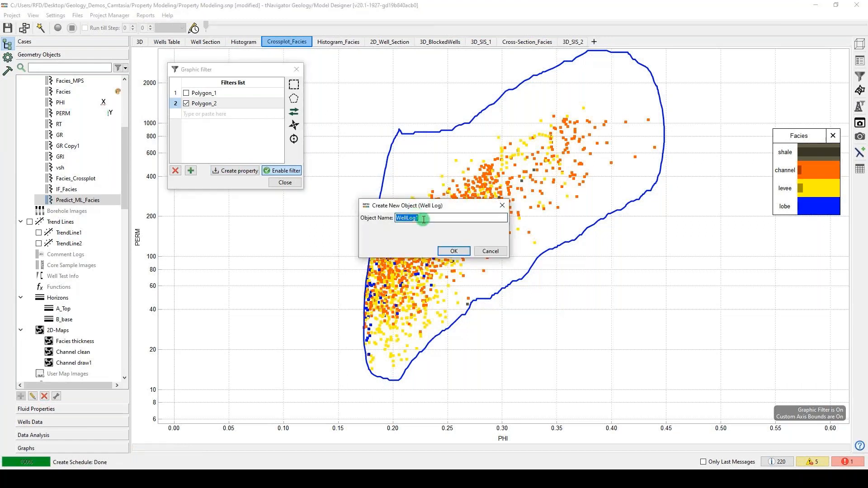
pyautogui.write('Facies_Crossplot')
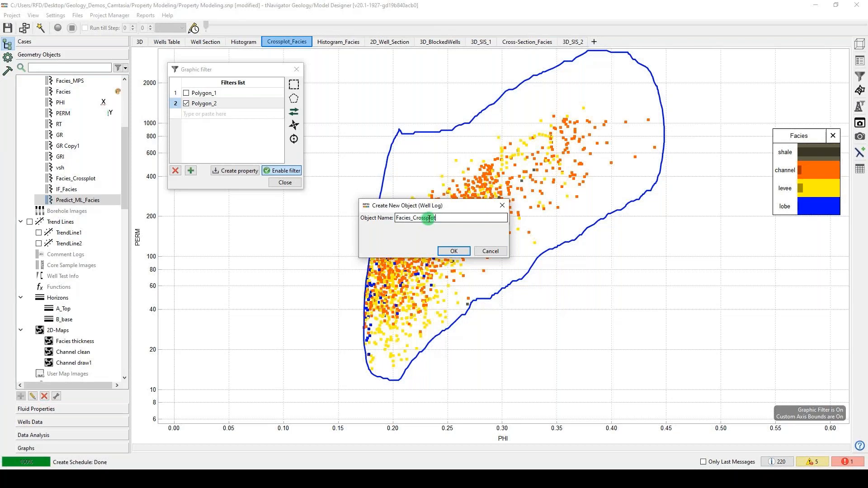
pyautogui.click(447, 254)
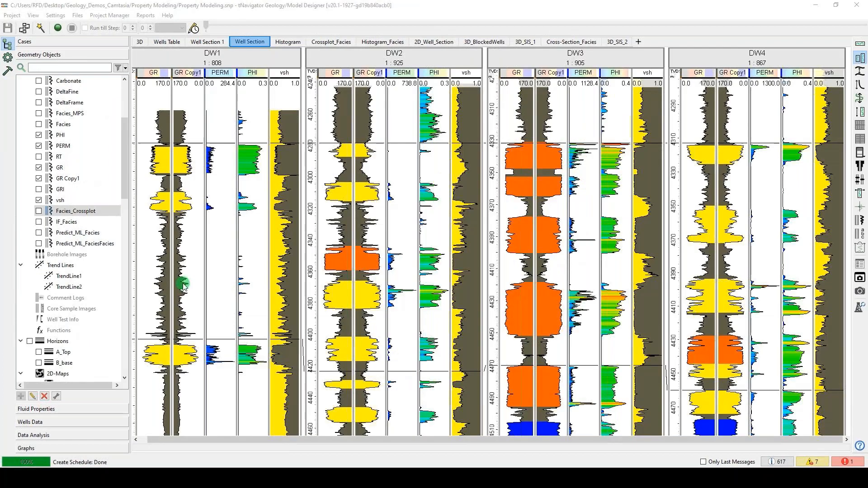
# Step: Display the Facies_Crossplot log as a track in the well section and inspect it across the wells
pyautogui.click(36, 215)
pyautogui.click(38, 213)
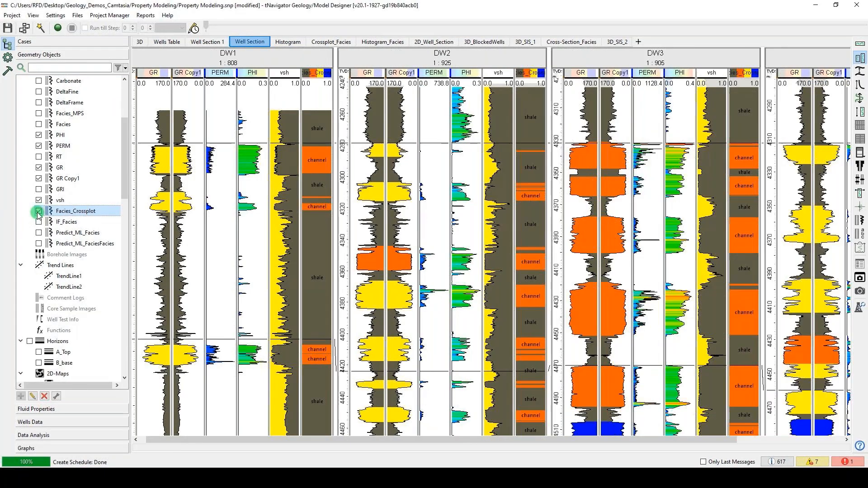
pyautogui.moveTo(309, 441); pyautogui.dragTo(430, 422)
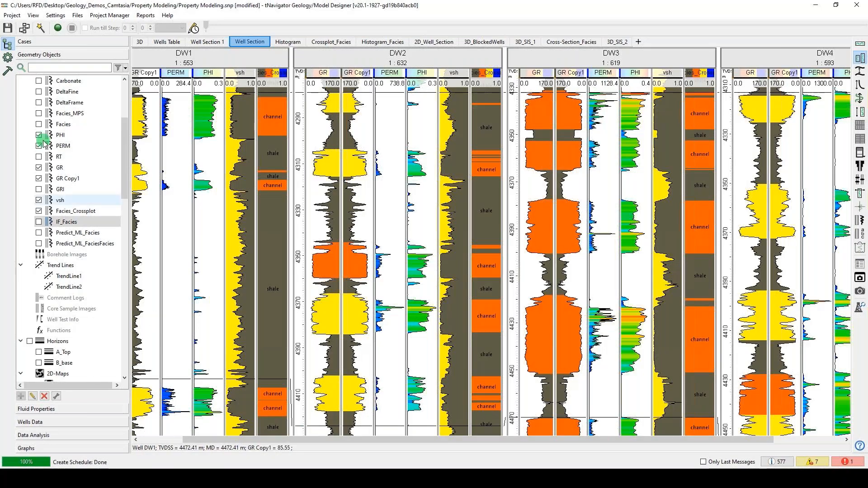
# Step: Review the PHI-based if/elseif formula for IF_Facies in the well log calculator and display the IF_Facies log in the well section
pyautogui.click(7, 70)
pyautogui.click(358, 107)
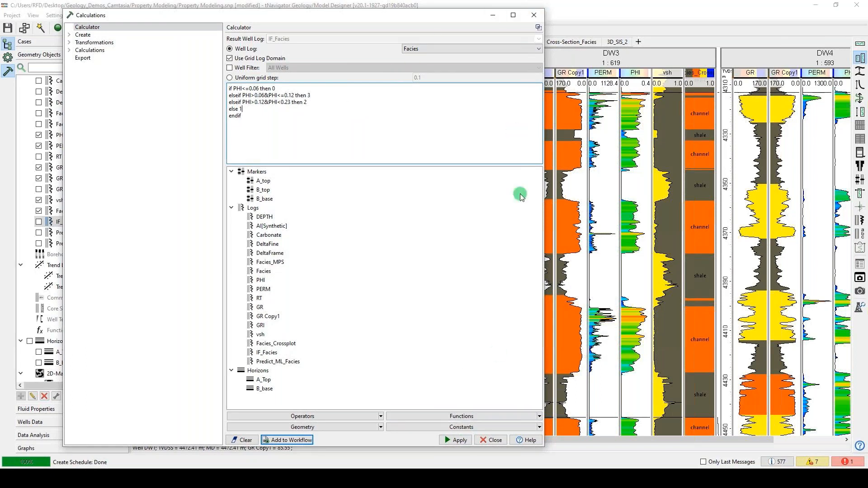
pyautogui.click(534, 16)
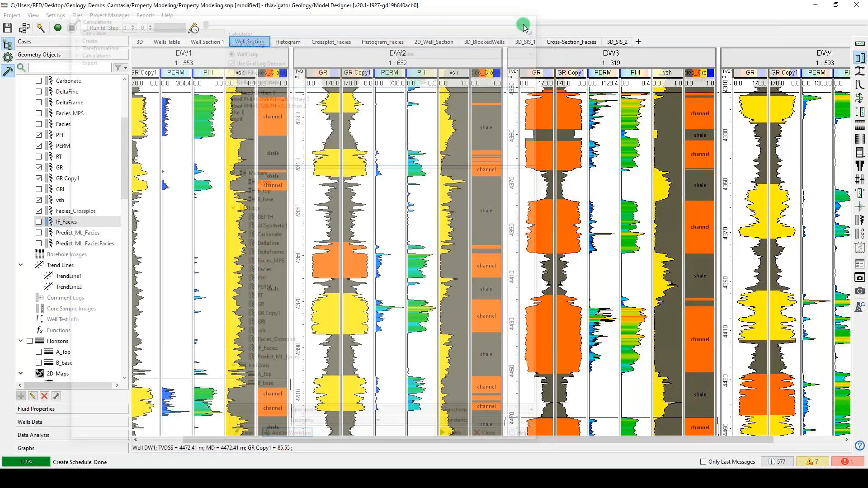
pyautogui.click(39, 222)
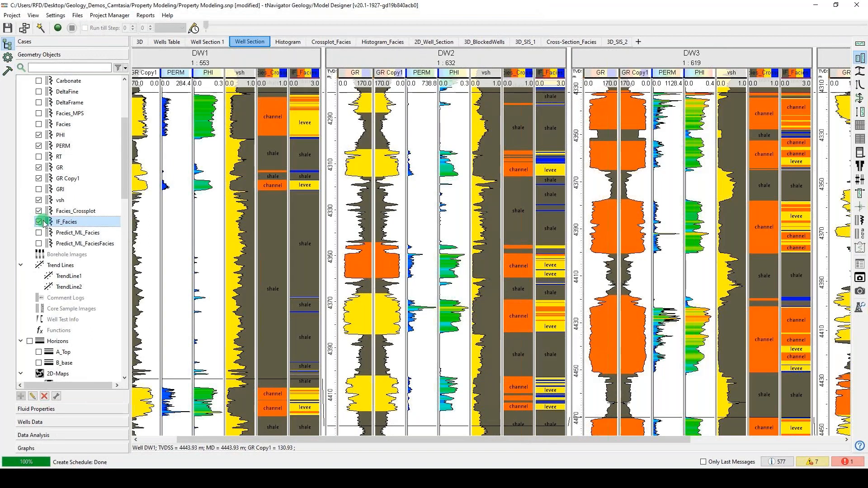
pyautogui.click(517, 279)
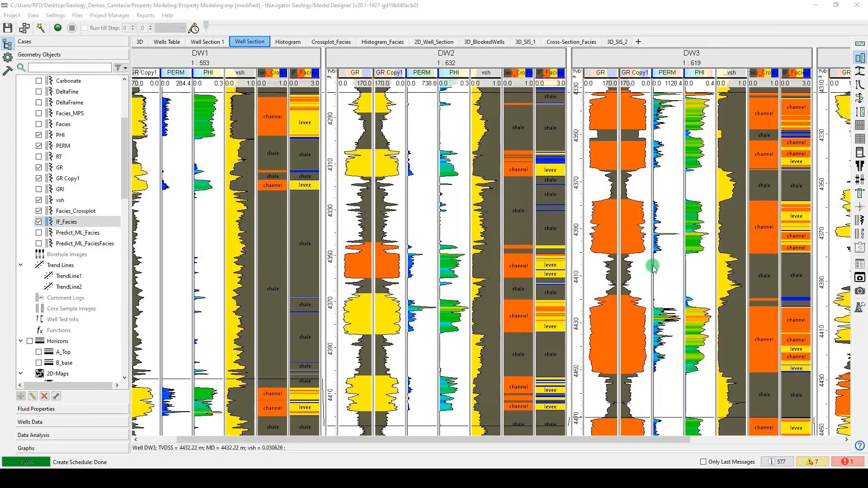
# Step: Review the ML Well Log Predictor settings in the Facies_Modelling workflow, including result wells, train wells, train logs and log prefix
pyautogui.click(22, 28)
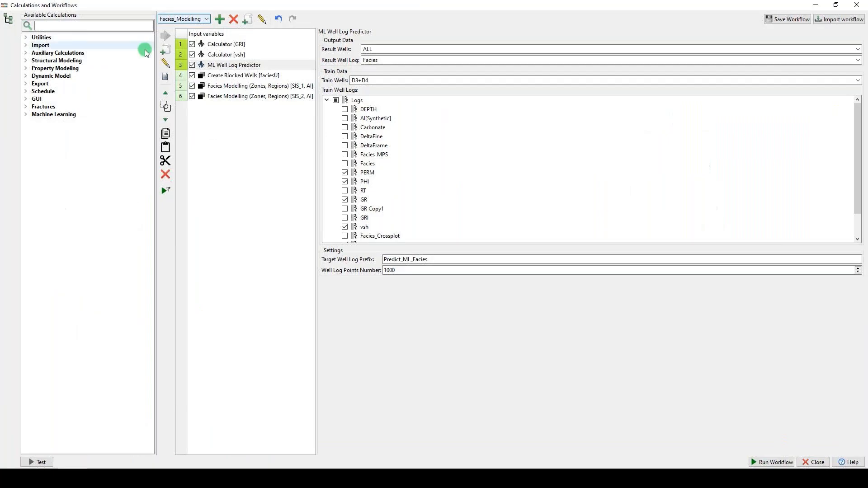
pyautogui.click(216, 67)
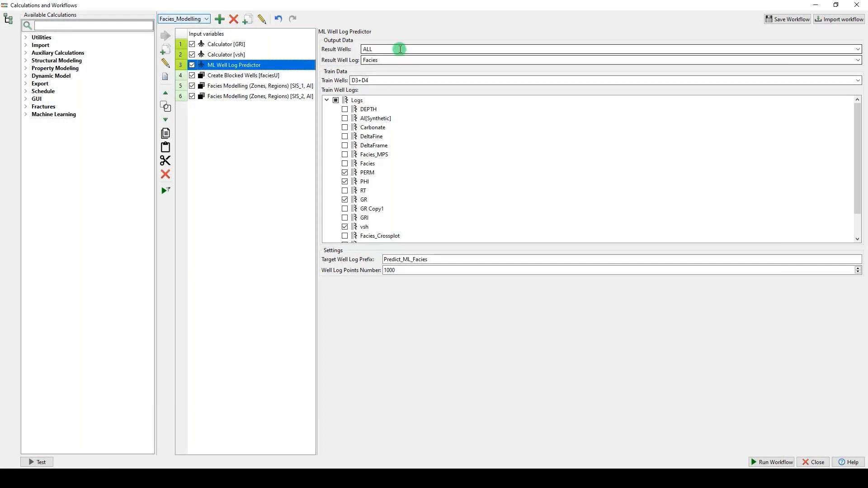
pyautogui.click(179, 474)
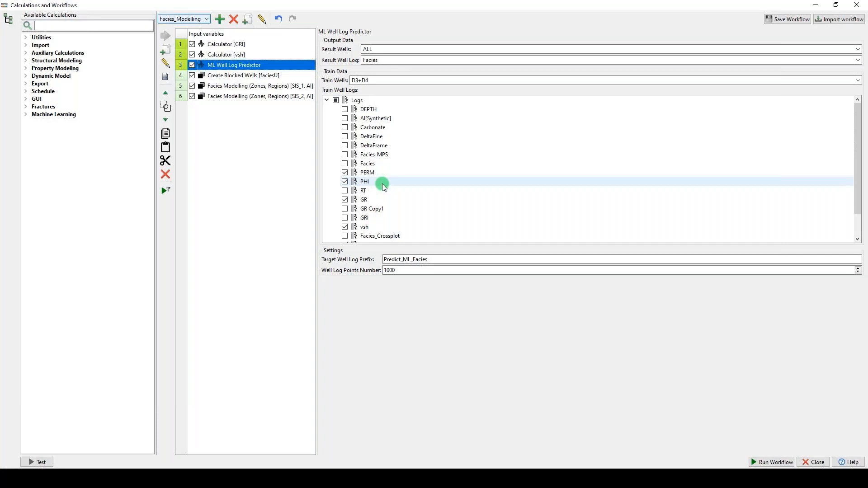
pyautogui.click(180, 473)
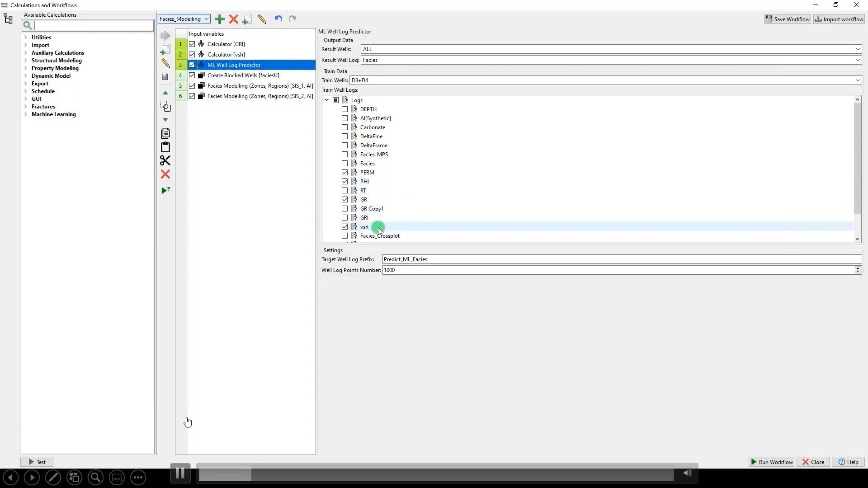
pyautogui.click(788, 463)
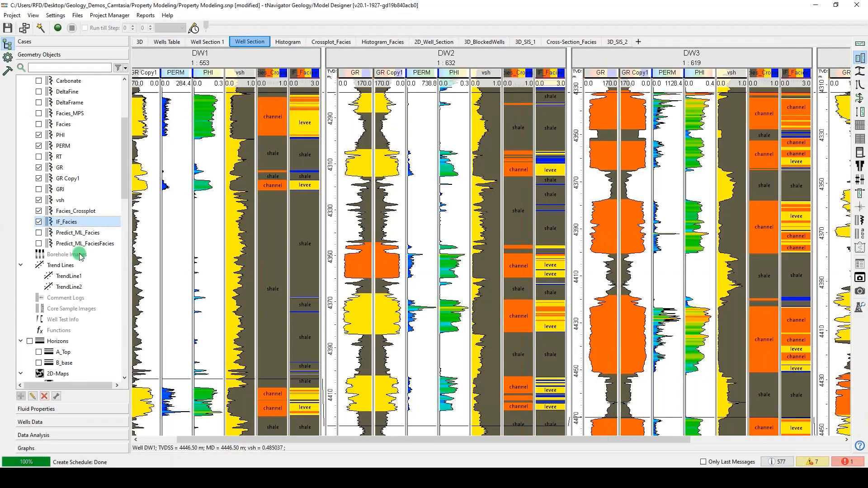
# Step: Display the Predict_ML_Facies and original Facies logs in the well section to compare all facies tracks across the wells
pyautogui.click(39, 233)
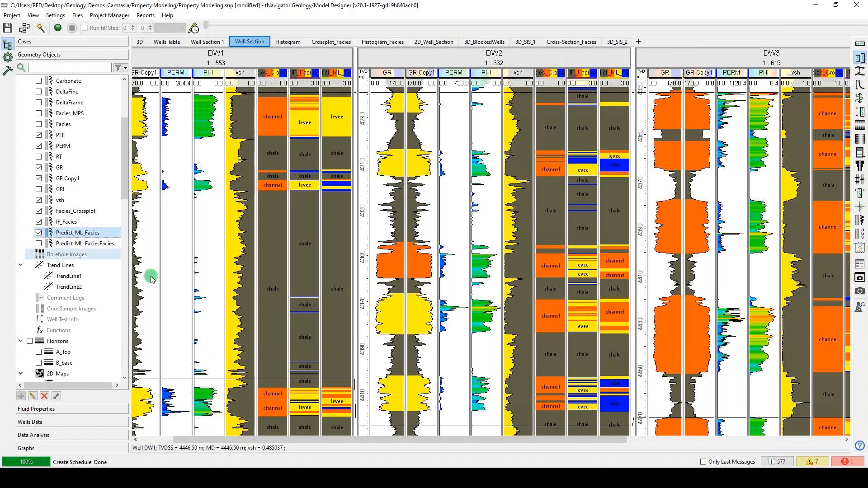
pyautogui.moveTo(268, 442); pyautogui.dragTo(480, 430)
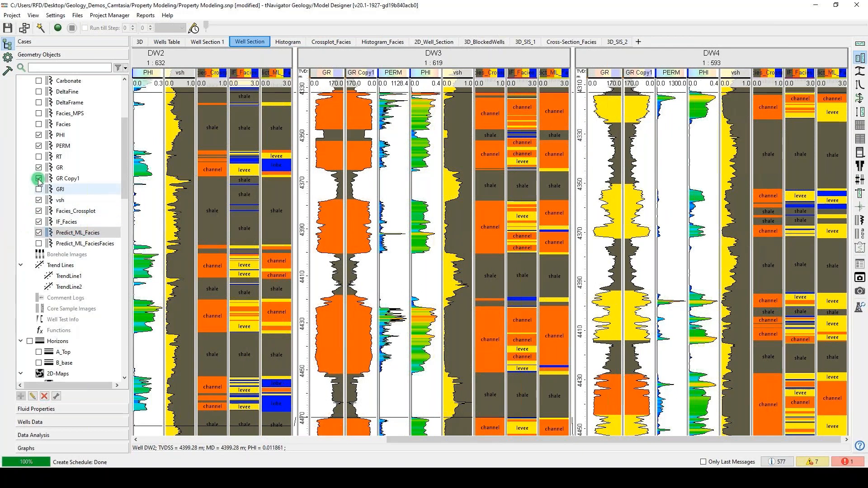
pyautogui.click(39, 124)
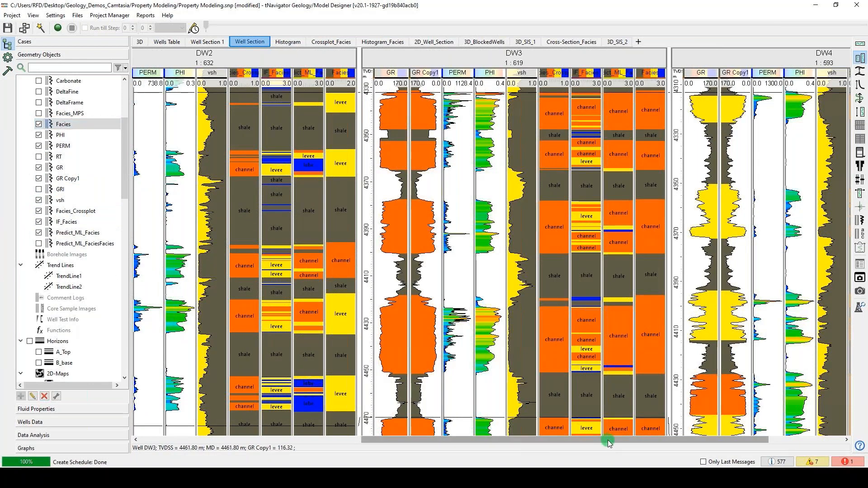
pyautogui.moveTo(608, 442); pyautogui.dragTo(574, 422)
pyautogui.scroll(-2, 605, 214)
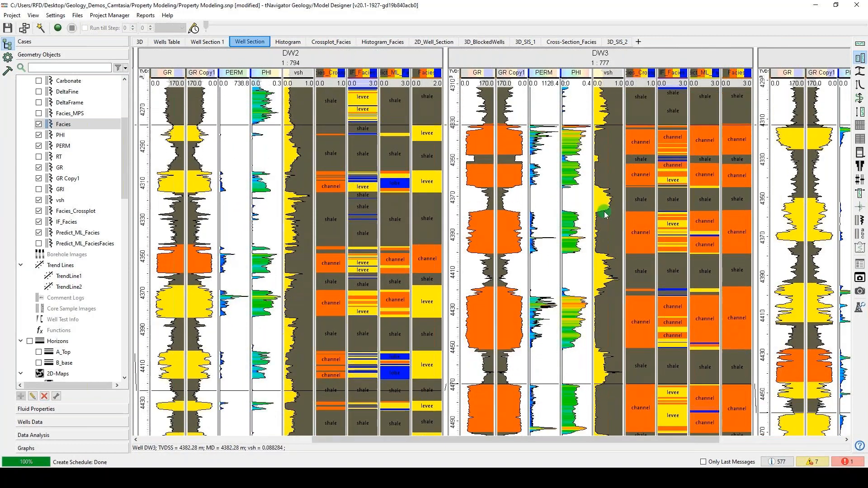
pyautogui.scroll(-1, 604, 213)
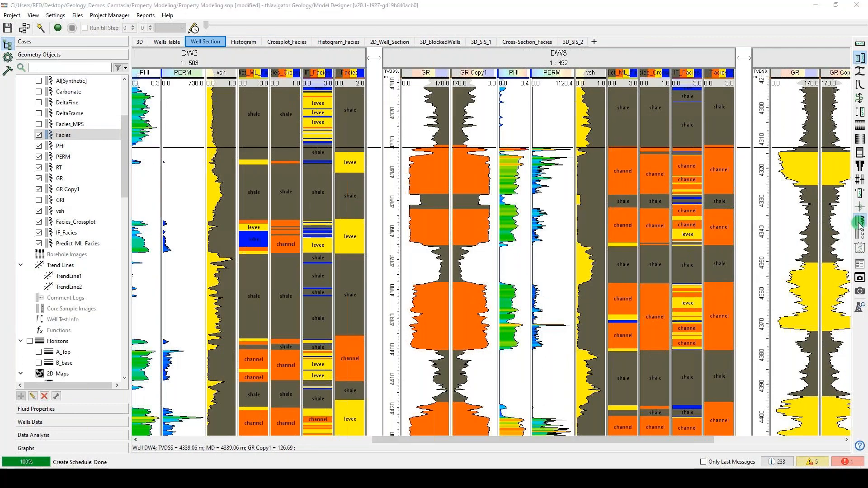
# Step: Edit the Facies log of well DW2 with the brush, painting levee facies upward from the top of its uppermost levee interval
pyautogui.click(860, 221)
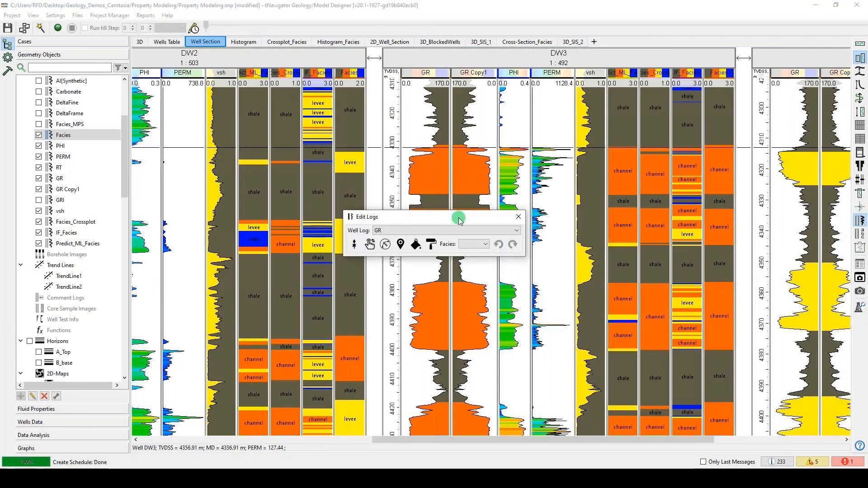
pyautogui.moveTo(458, 219); pyautogui.dragTo(494, 155)
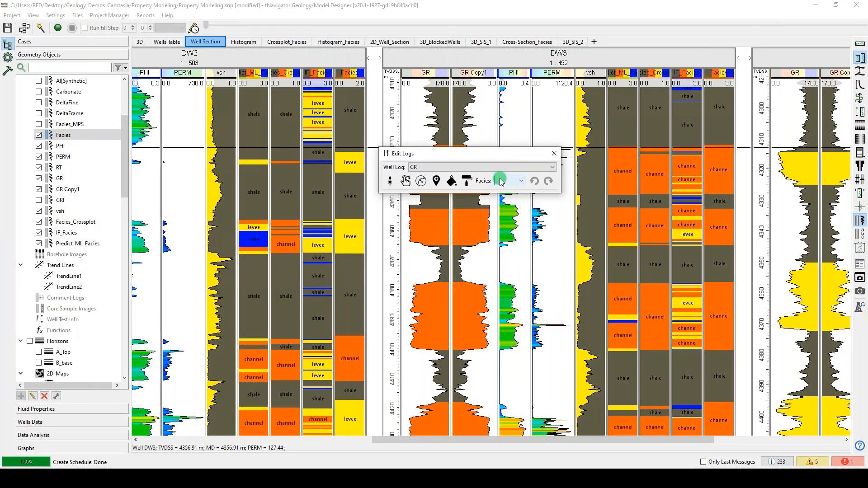
pyautogui.click(496, 168)
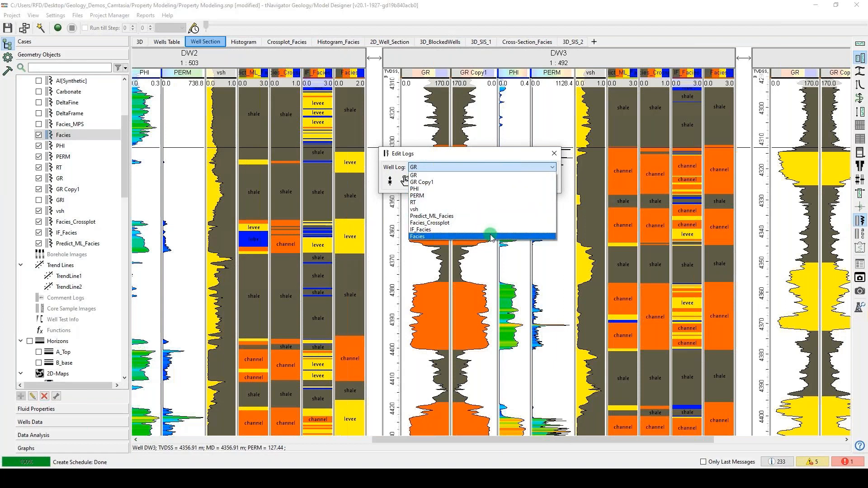
pyautogui.click(492, 236)
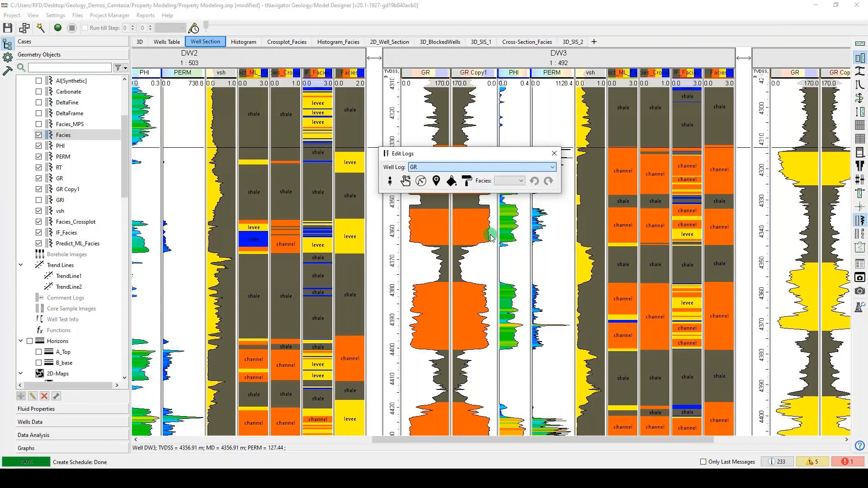
pyautogui.click(509, 181)
pyautogui.click(507, 202)
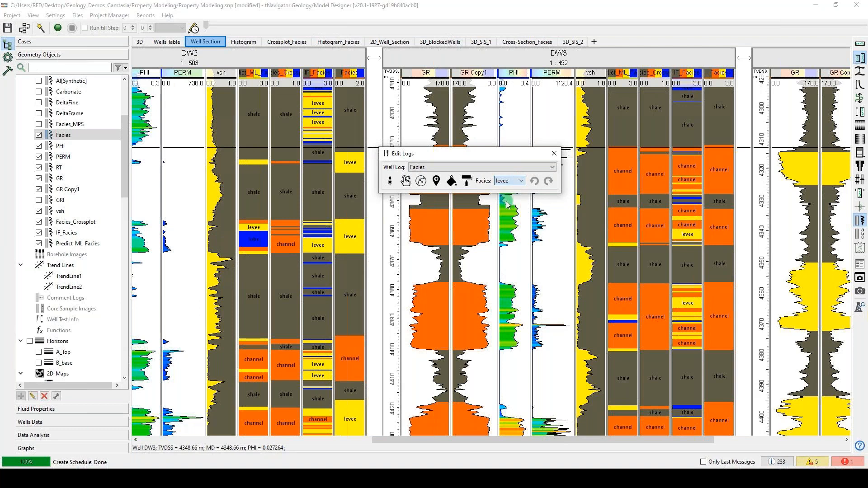
pyautogui.click(467, 181)
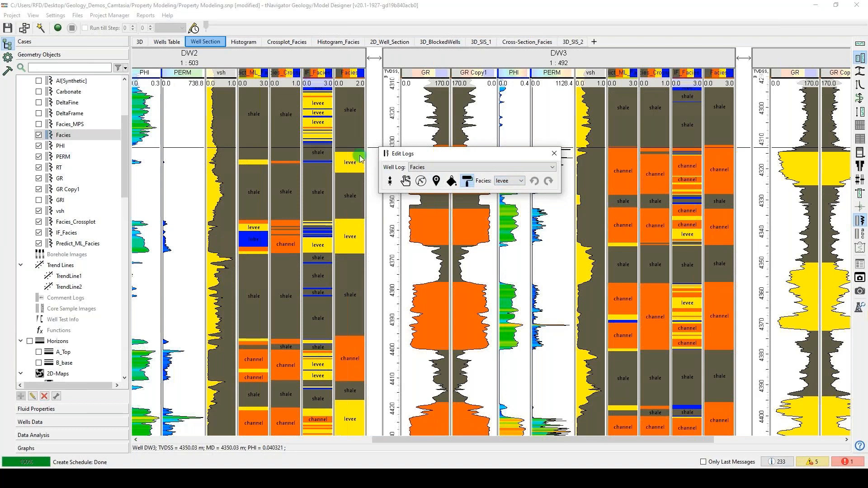
pyautogui.moveTo(351, 156); pyautogui.dragTo(352, 148)
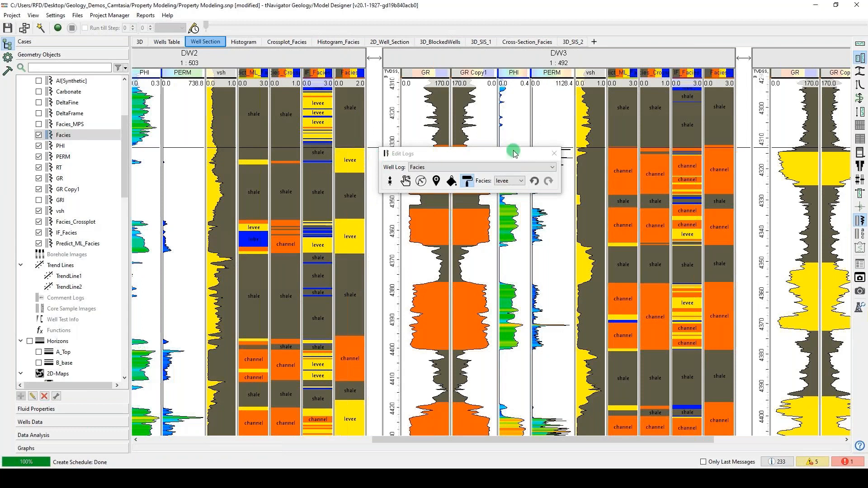
pyautogui.click(553, 155)
pyautogui.click(553, 155)
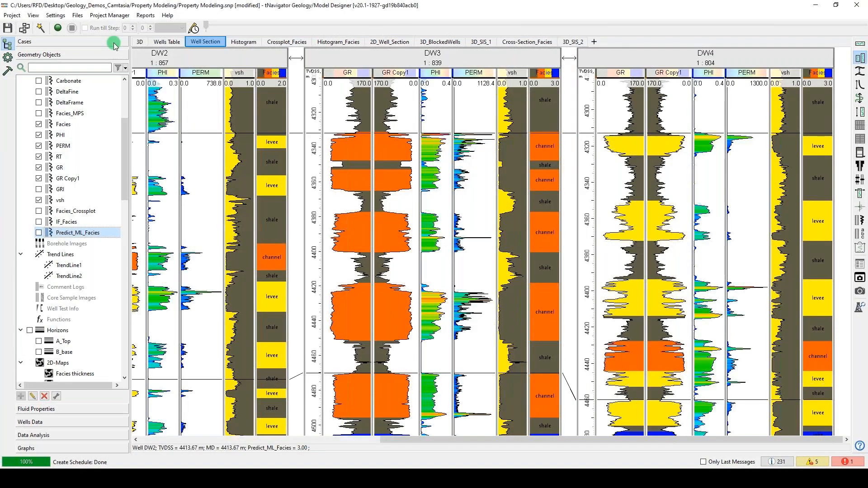
# Step: Review the Create Blocked Wells settings for faciesU in the Facies_Modelling workflow and turn on the faciesU blocked wells in the well section
pyautogui.click(25, 28)
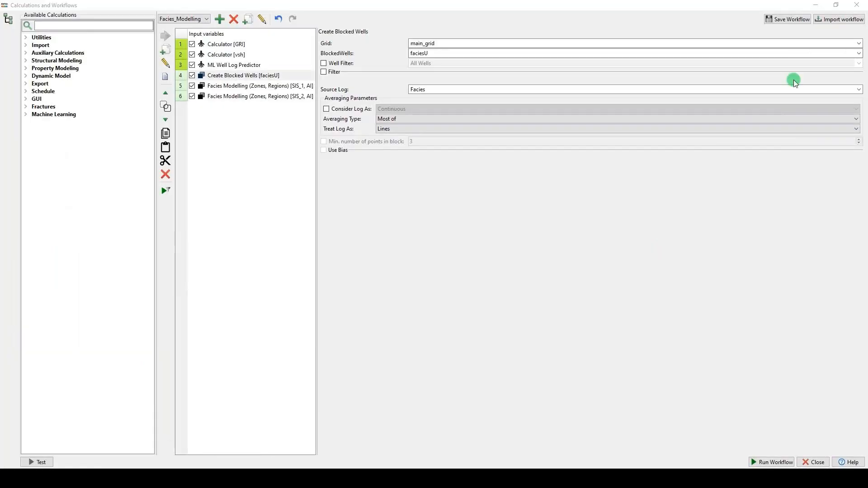
pyautogui.click(857, 4)
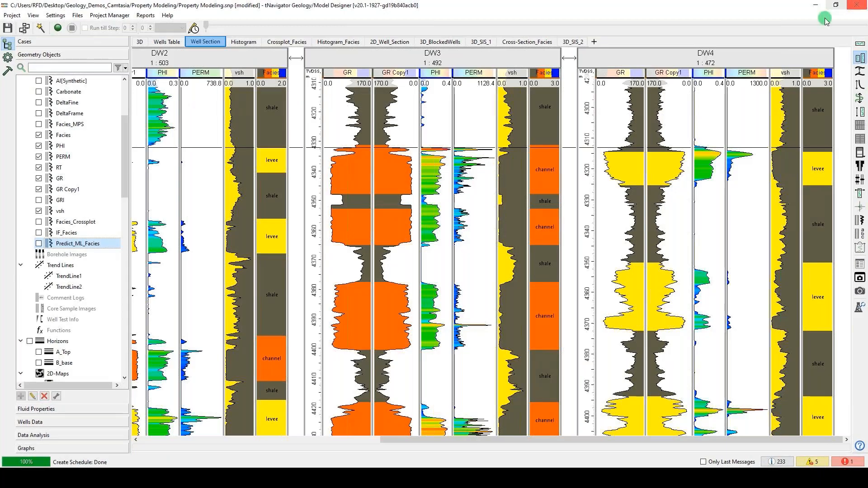
pyautogui.moveTo(128, 188); pyautogui.dragTo(126, 332)
pyautogui.click(56, 266)
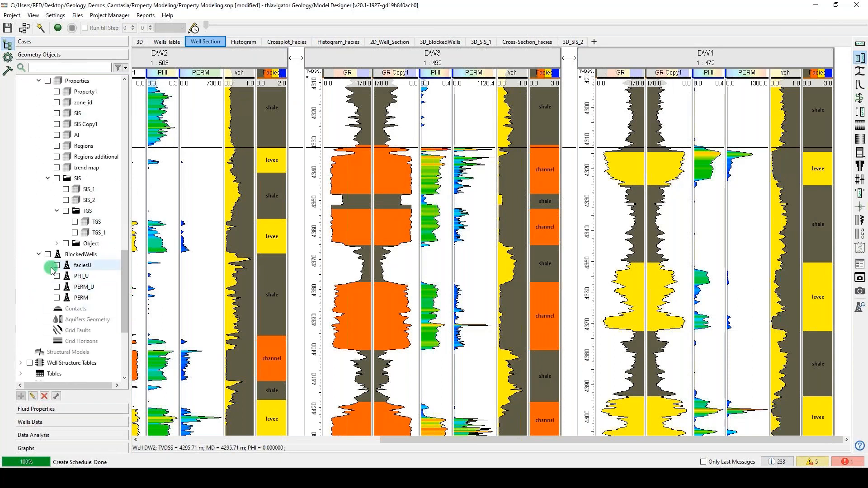
# Step: Display the faciesU blocked wells beside the original Facies log in the well section to compare the upscaling
pyautogui.click(56, 265)
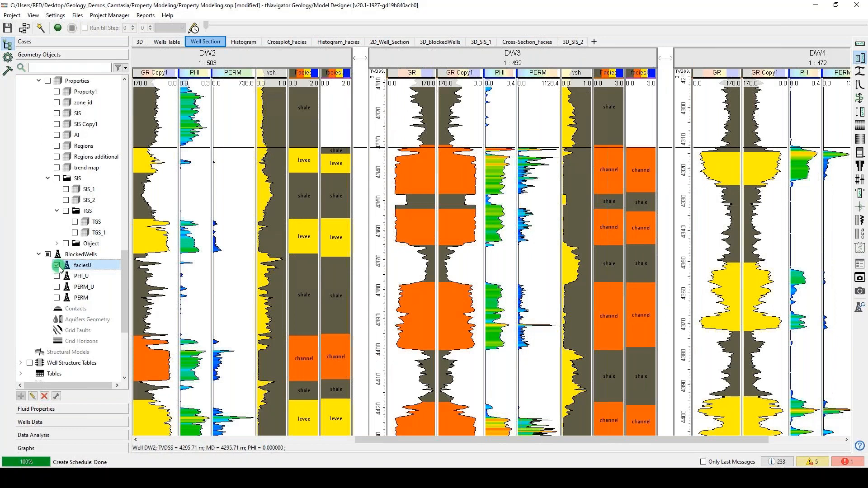
pyautogui.click(338, 205)
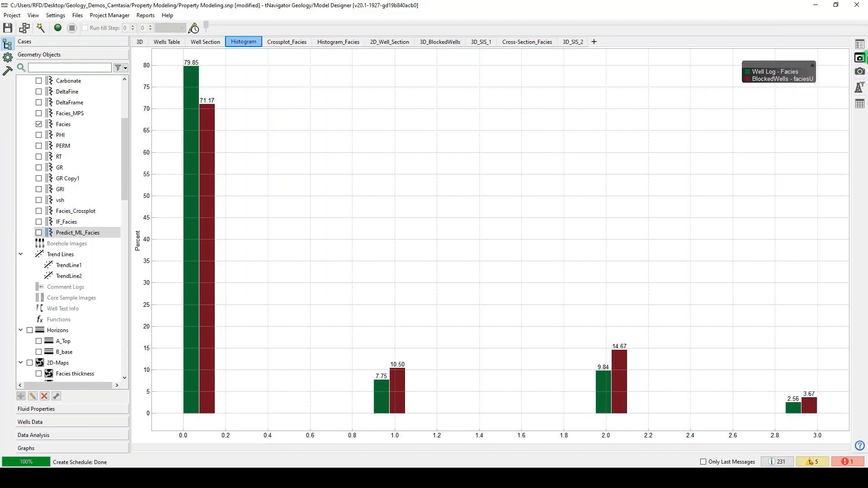
# Step: Examine the histogram statistics of the Facies well log against the faciesU blocked wells
pyautogui.click(863, 55)
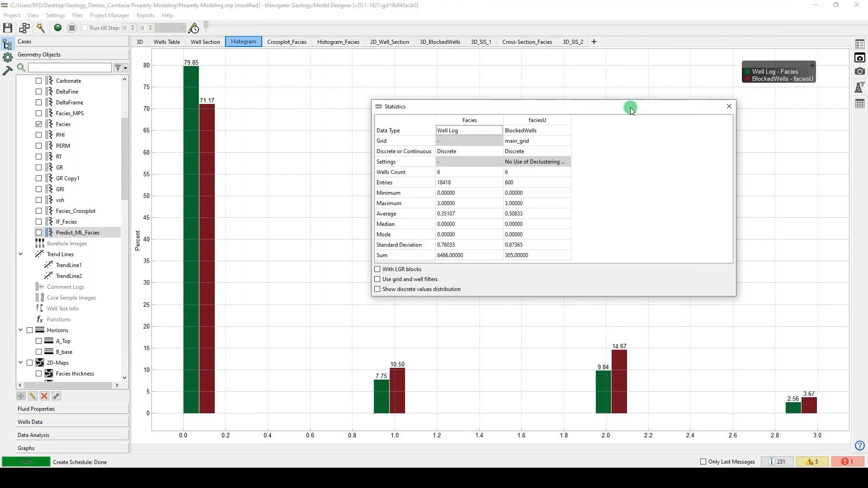
pyautogui.moveTo(630, 108); pyautogui.dragTo(617, 94)
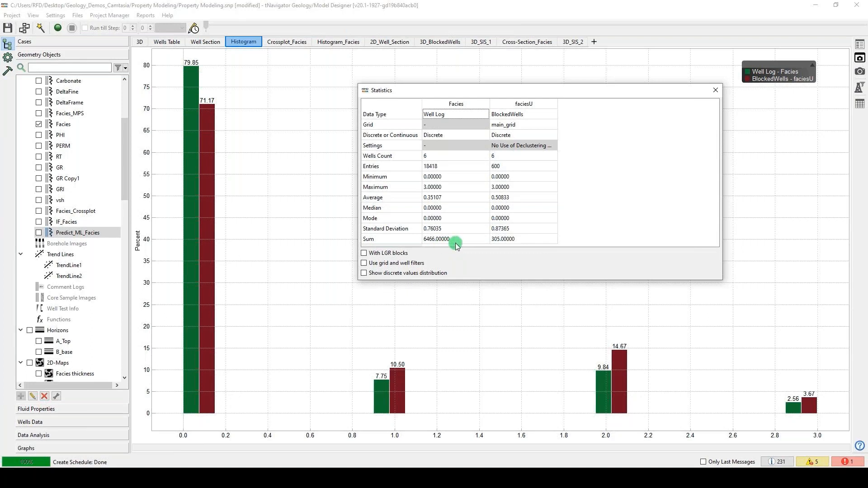
pyautogui.click(713, 91)
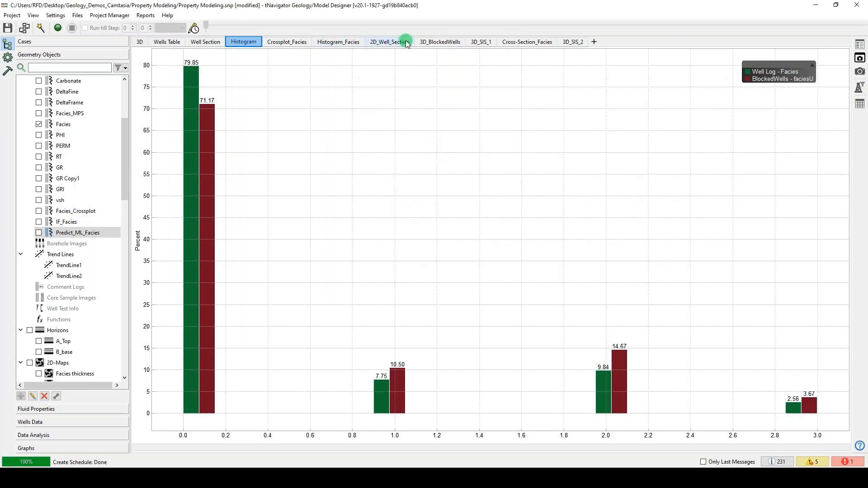
# Step: Inspect the upscaled facies cells along the wells up close in the 3D_BlockedWells view
pyautogui.click(450, 42)
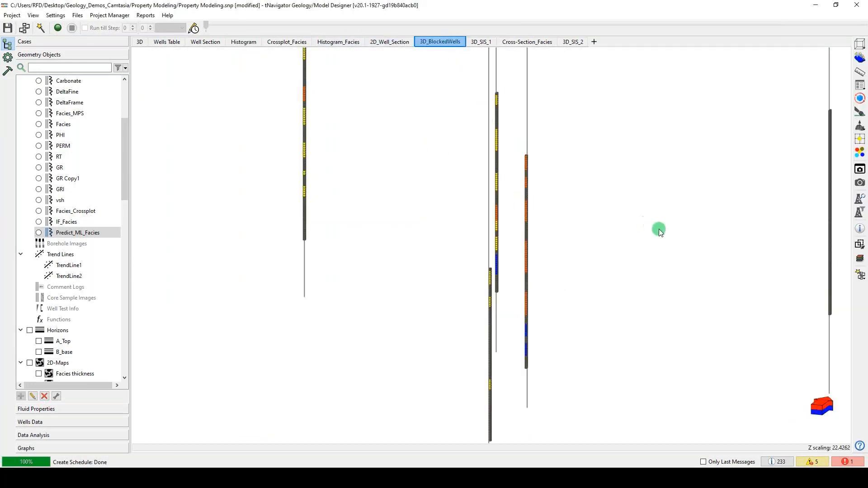
pyautogui.scroll(3, 547, 252)
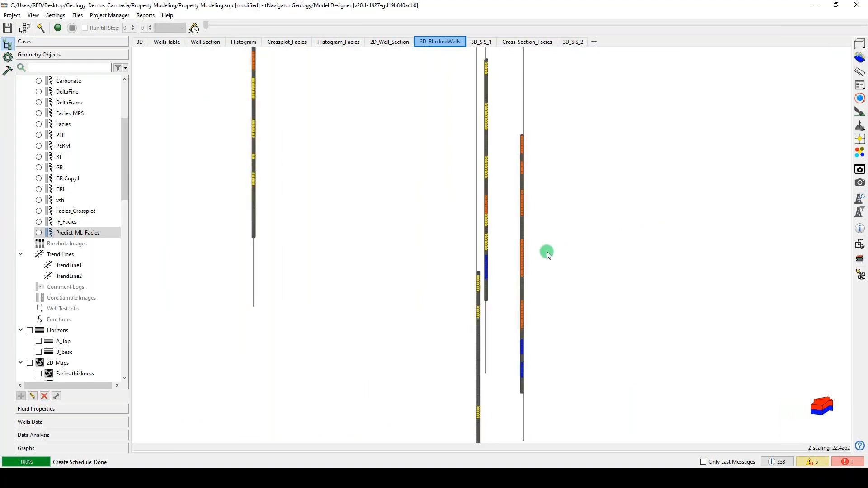
pyautogui.scroll(5, 527, 251)
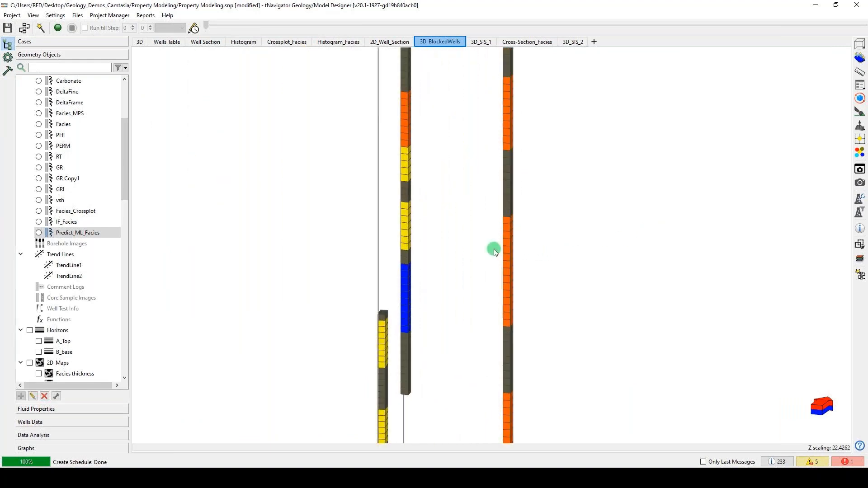
pyautogui.scroll(-1, 493, 249)
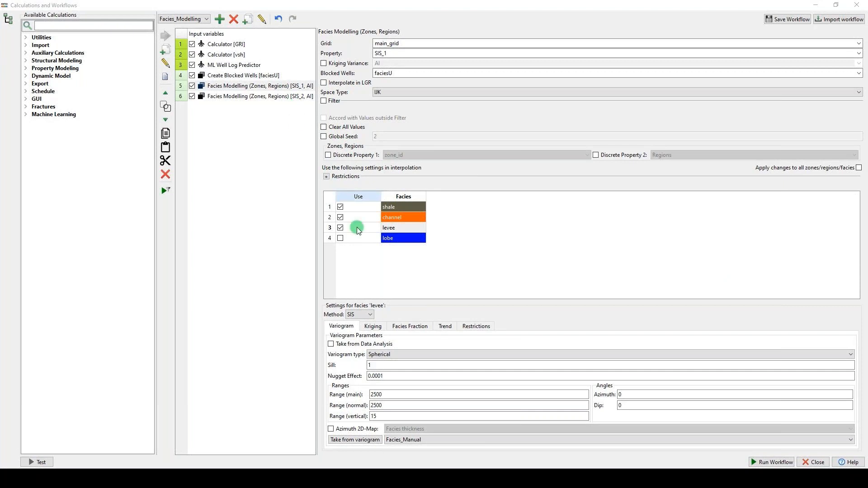
# Step: Review the SIS variogram parameters of the shale, channel and levee facies in the SIS_1 facies modelling calculation
pyautogui.click(383, 366)
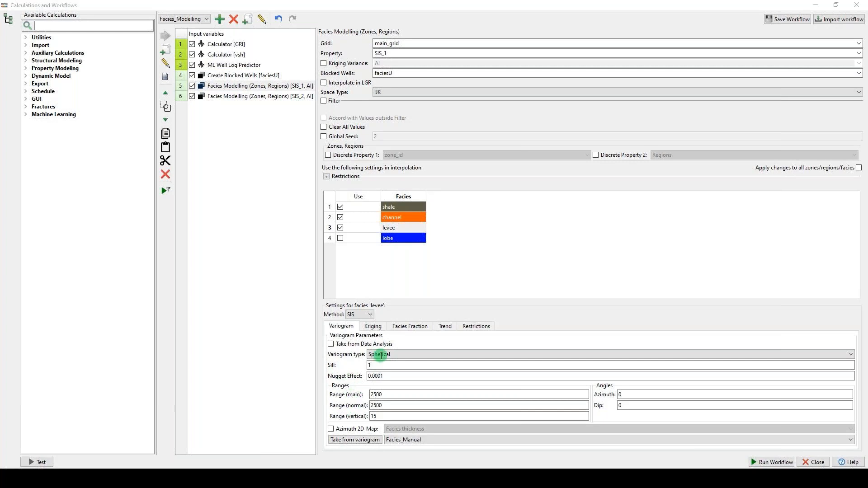
pyautogui.click(411, 206)
pyautogui.click(410, 219)
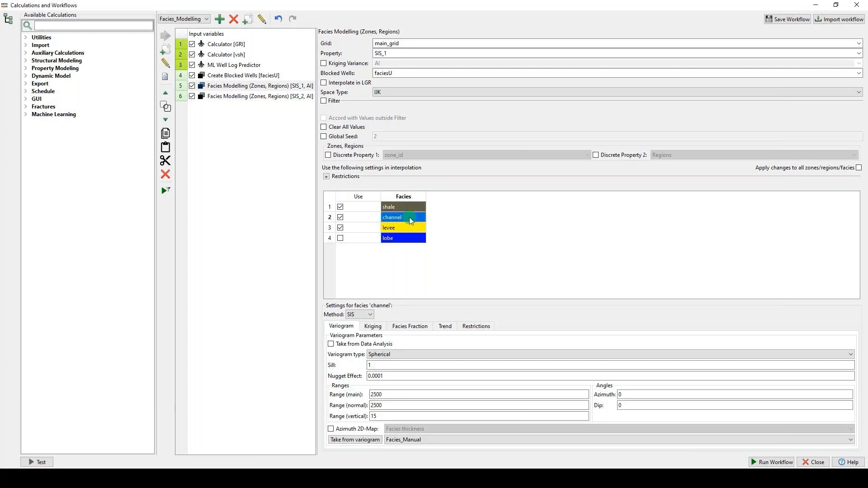
pyautogui.click(409, 227)
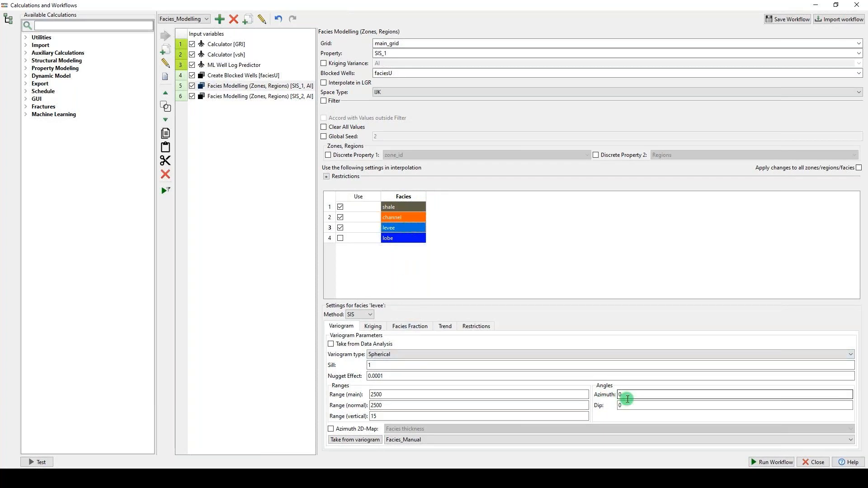
# Step: Run only the Facies Modelling (Zones, Regions) calculation for SIS_1 and leave the workflow window
pyautogui.click(232, 85)
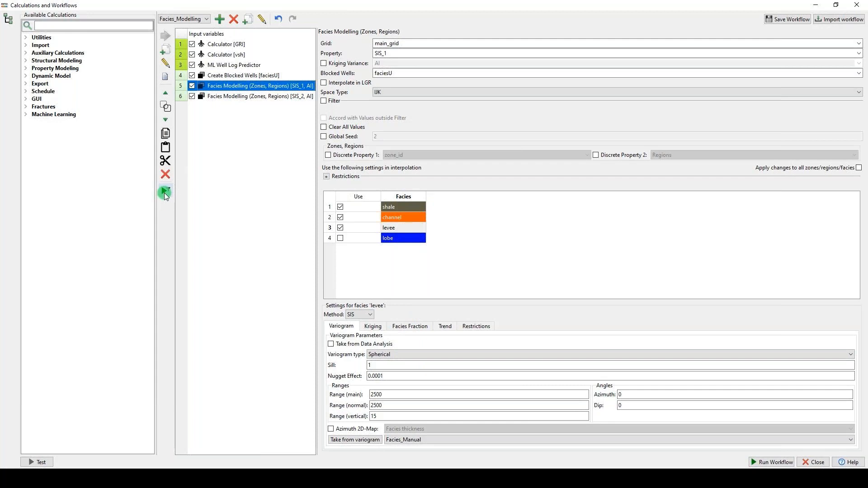
pyautogui.click(164, 191)
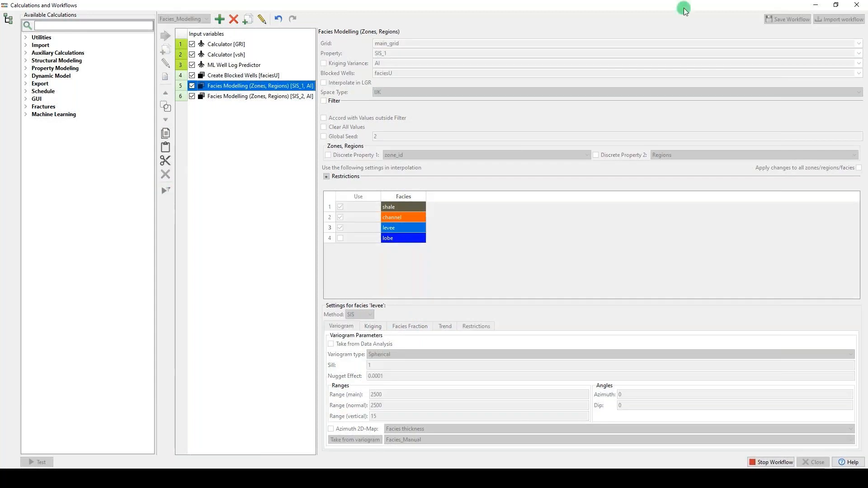
pyautogui.click(857, 5)
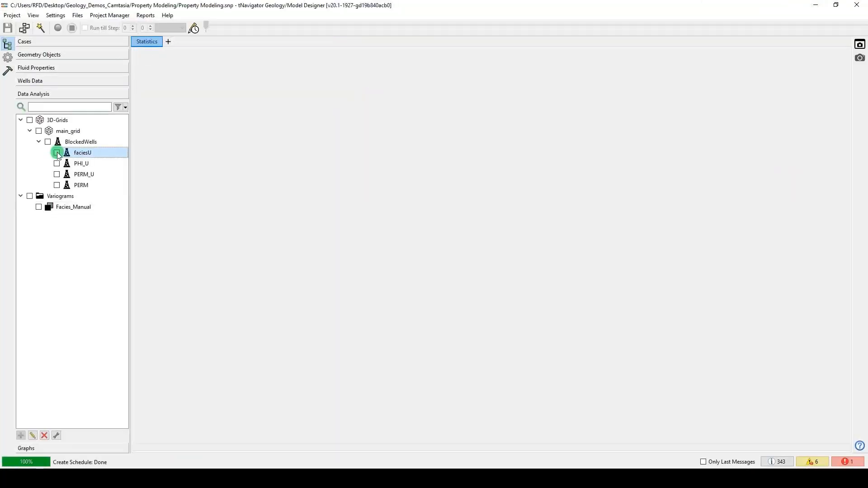
# Step: Open the data analysis of the faciesU blocked wells and reduce the shale variogram's vertical range to about 4.14
pyautogui.click(56, 153)
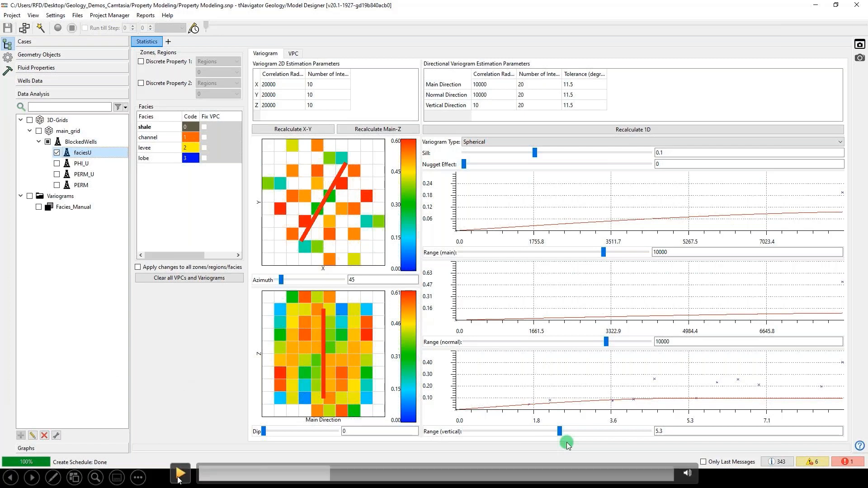
pyautogui.moveTo(560, 435); pyautogui.dragTo(558, 432)
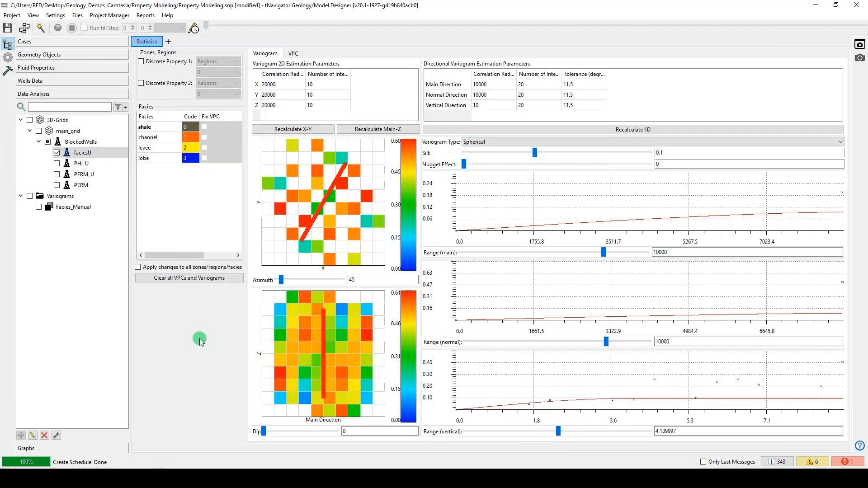
# Step: Display the Facies_Manual variogram and open the Build Isotropic Variogram by Blocked Wells calculation for it
pyautogui.click(38, 207)
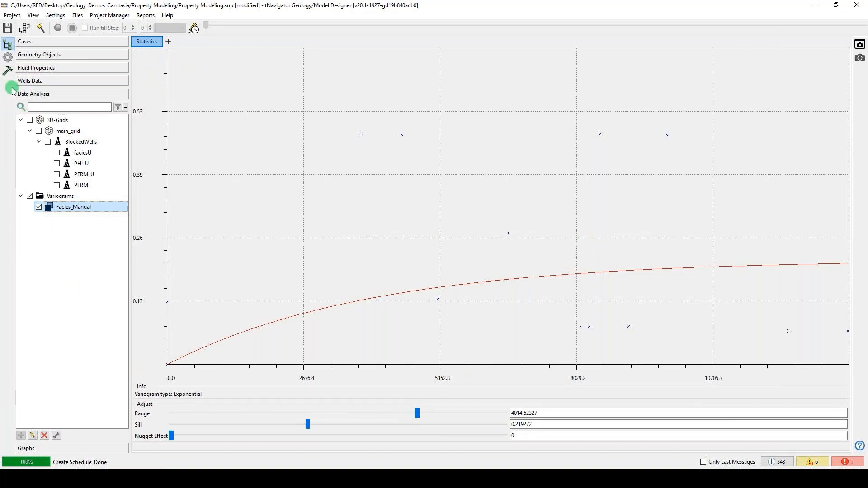
pyautogui.click(8, 72)
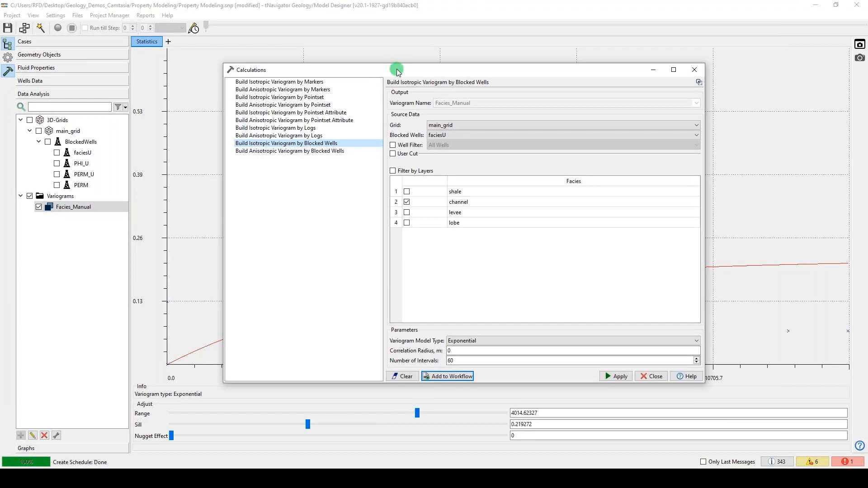
pyautogui.moveTo(393, 67); pyautogui.dragTo(198, 62)
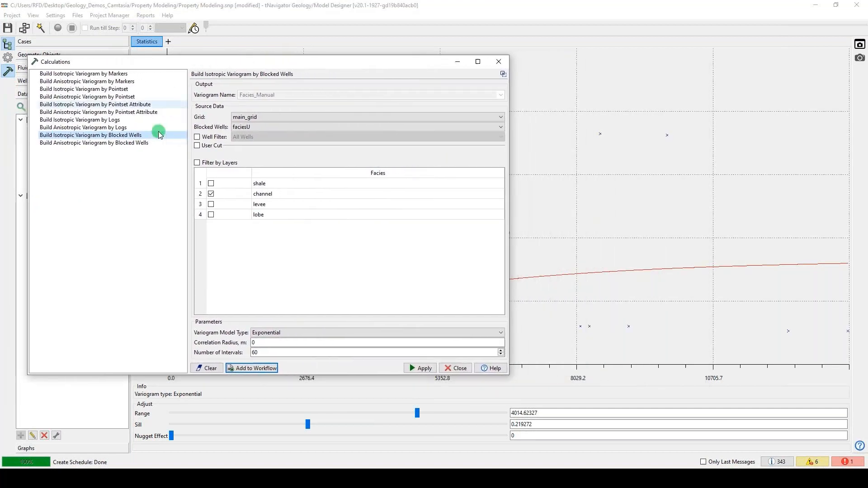
# Step: Review the Build Anisotropic Variogram by Blocked Wells parameters with Spatial anisotropy in an enlarged dialog, and close it without applying
pyautogui.click(103, 143)
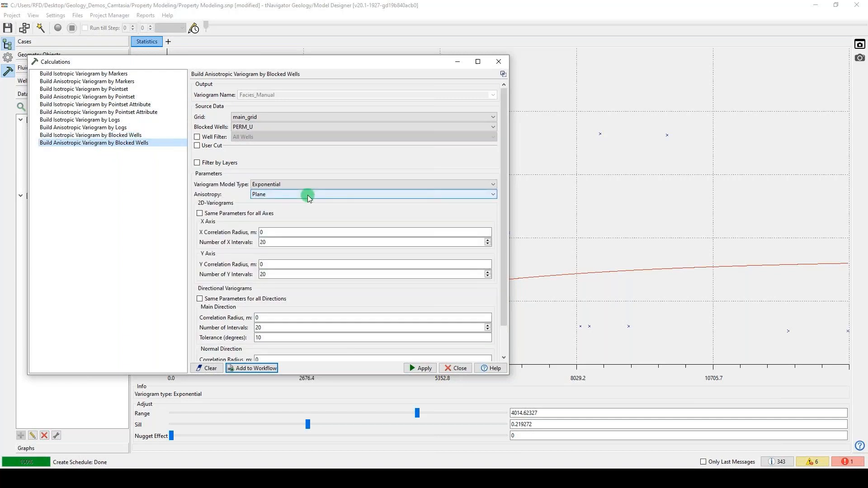
pyautogui.click(307, 194)
pyautogui.click(303, 202)
pyautogui.moveTo(341, 376); pyautogui.dragTo(345, 466)
pyautogui.moveTo(345, 66); pyautogui.dragTo(345, 23)
pyautogui.moveTo(353, 428); pyautogui.dragTo(351, 452)
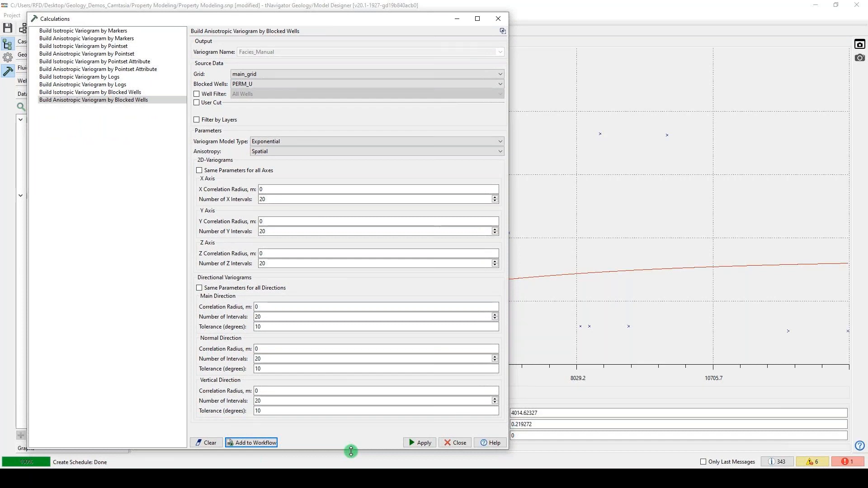
pyautogui.click(498, 18)
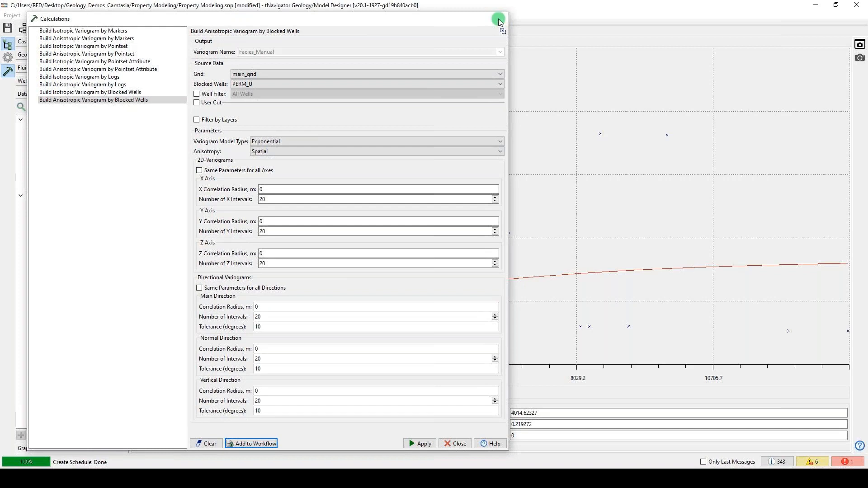
# Step: Show the SIS_1 property in its 3D view and examine the facies distribution from the top side
pyautogui.click(48, 58)
pyautogui.click(66, 233)
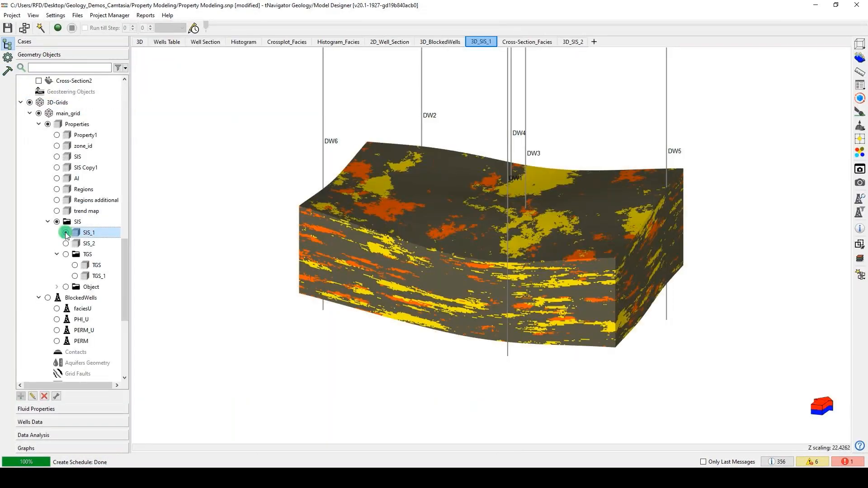
pyautogui.click(860, 44)
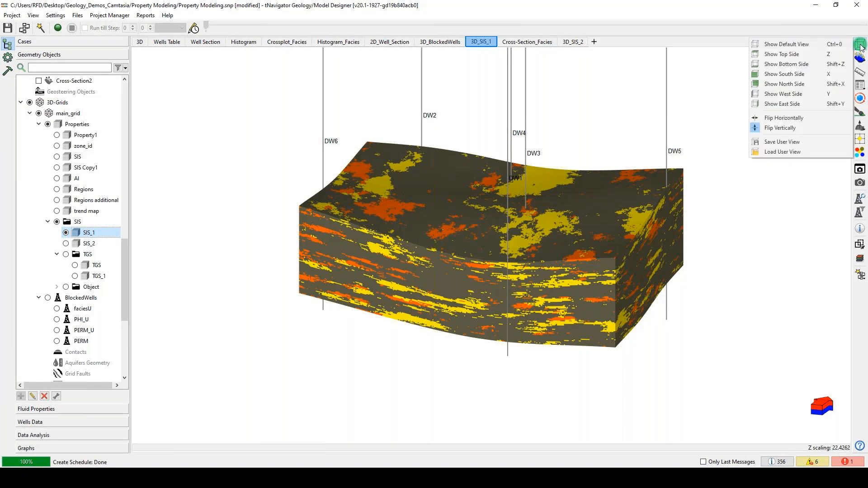
pyautogui.click(773, 56)
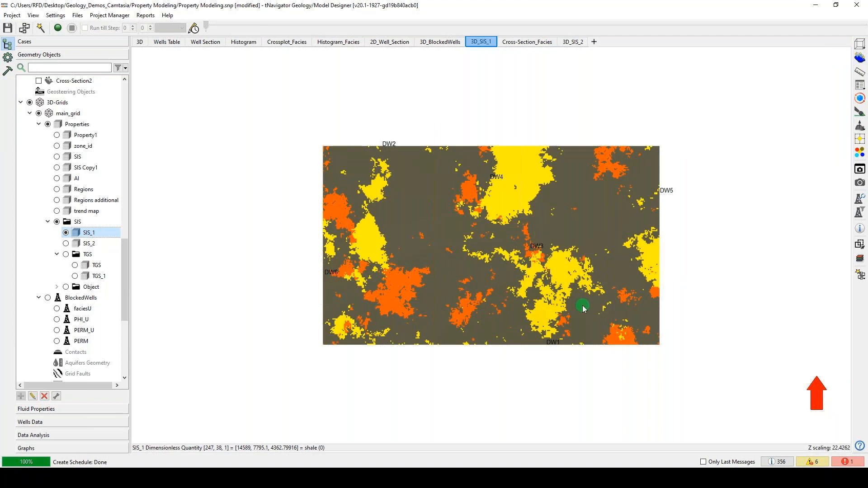
pyautogui.moveTo(755, 135); pyautogui.dragTo(759, 115)
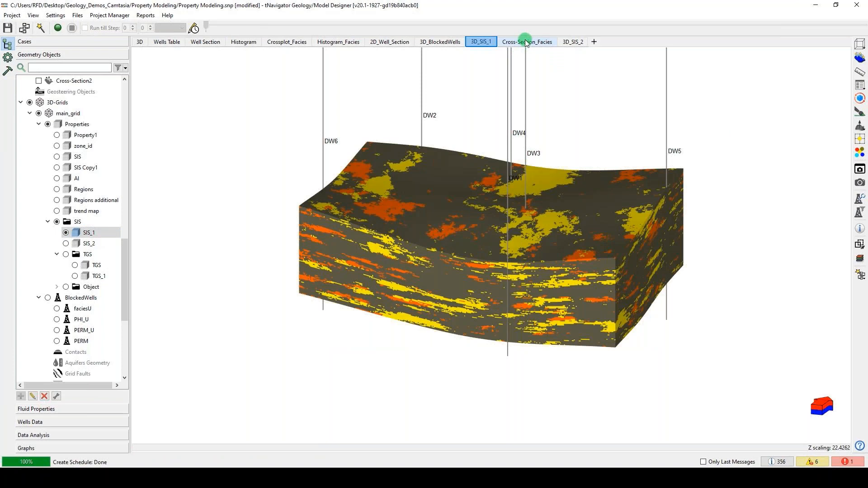
# Step: Dock the Cross-Section_Facies view below the 3D view and compare SIS_1 facies with the blocked well up close
pyautogui.moveTo(525, 42); pyautogui.dragTo(493, 432)
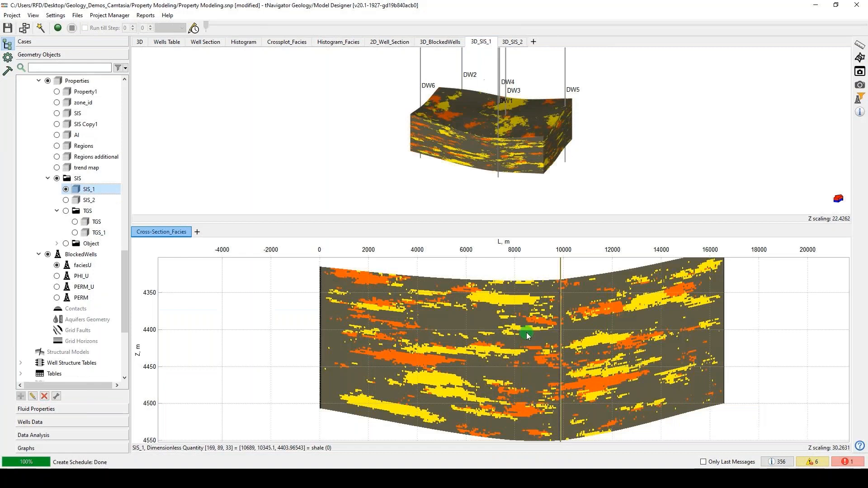
pyautogui.scroll(3, 549, 344)
pyautogui.scroll(5, 552, 347)
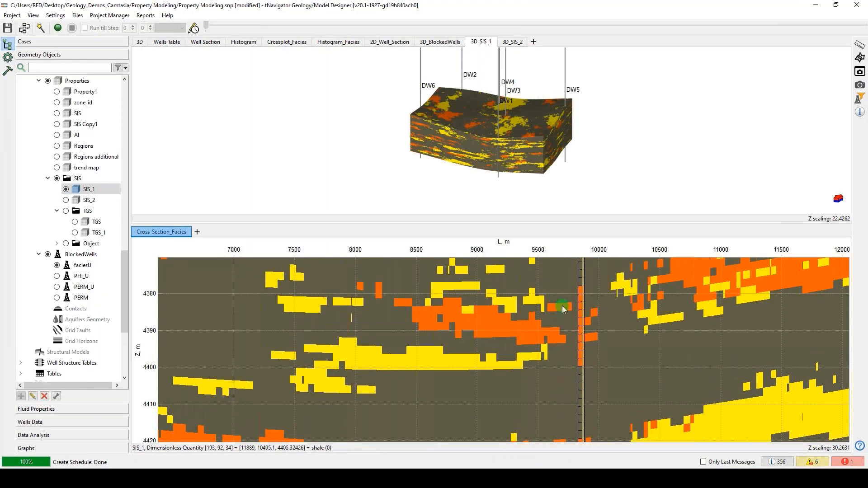
pyautogui.moveTo(549, 371); pyautogui.dragTo(544, 213)
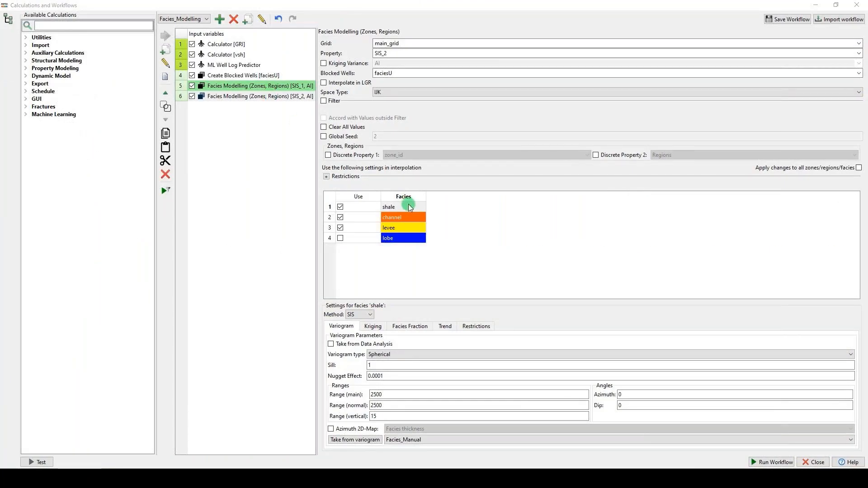
# Step: Review the channel and shale variogram ranges and azimuth in the SIS_2 facies modelling calculation
pyautogui.click(408, 218)
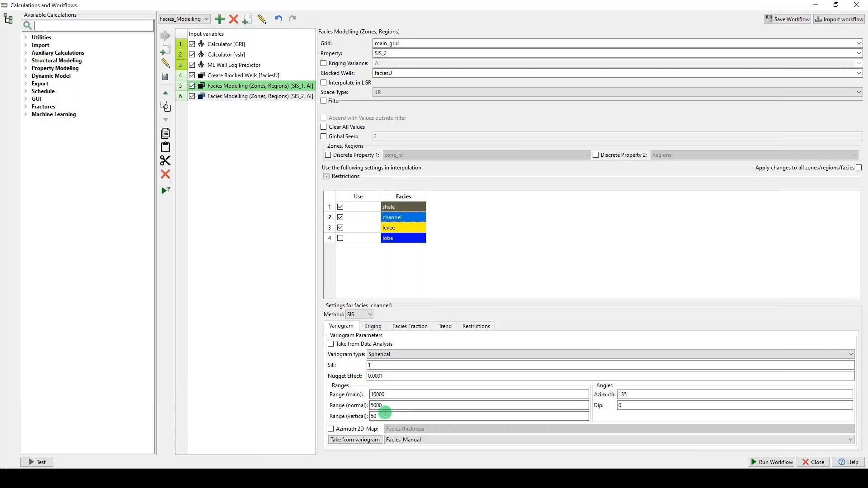
pyautogui.click(178, 477)
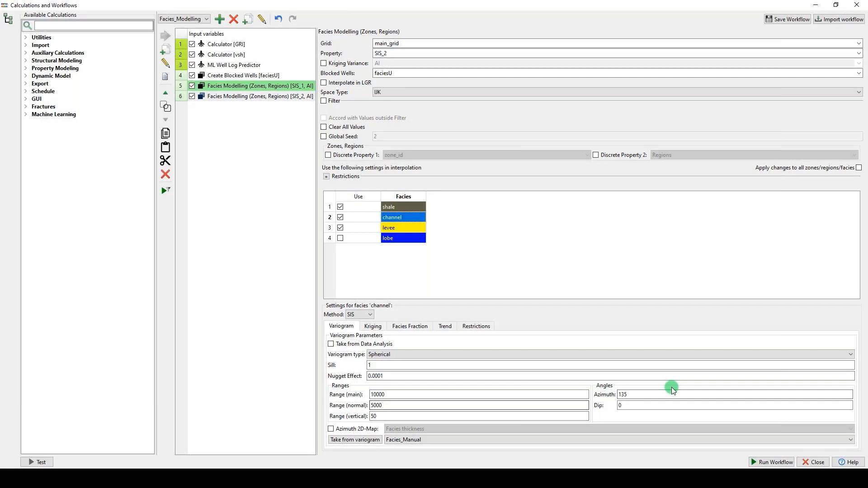
pyautogui.click(184, 472)
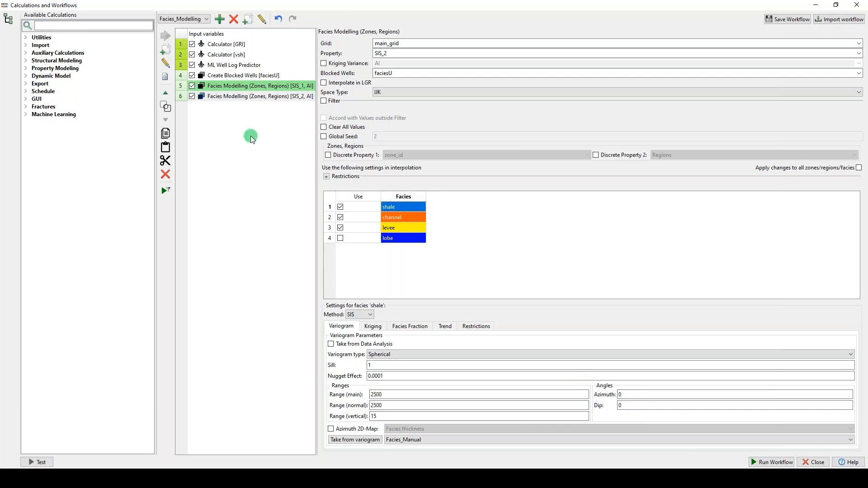
# Step: Run only the Facies Modelling (Zones, Regions) calculation for SIS_2 and display the result in 3D
pyautogui.click(251, 96)
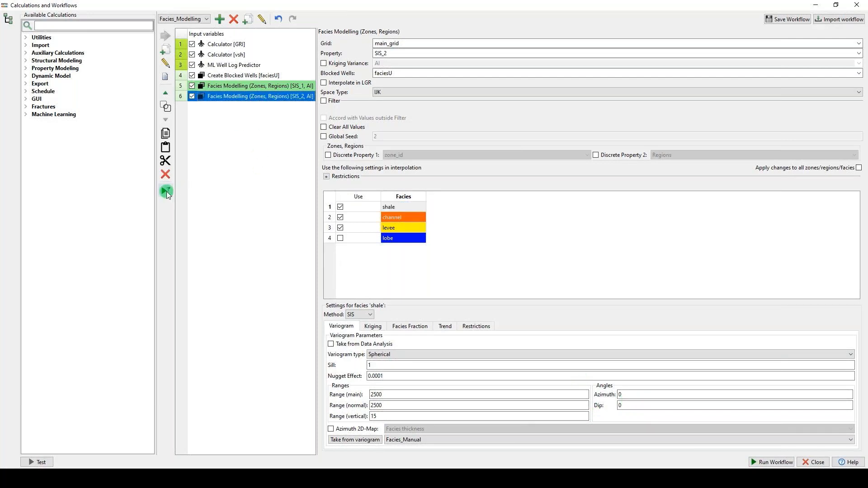
pyautogui.click(166, 191)
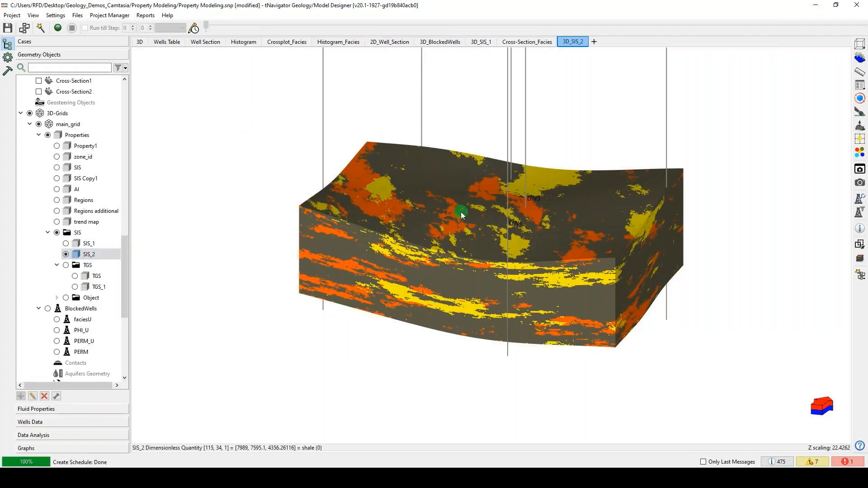
# Step: View the SIS_2 model from the top side and dock its 3D view beside the 3D_SIS_1 view
pyautogui.click(859, 44)
pyautogui.click(822, 53)
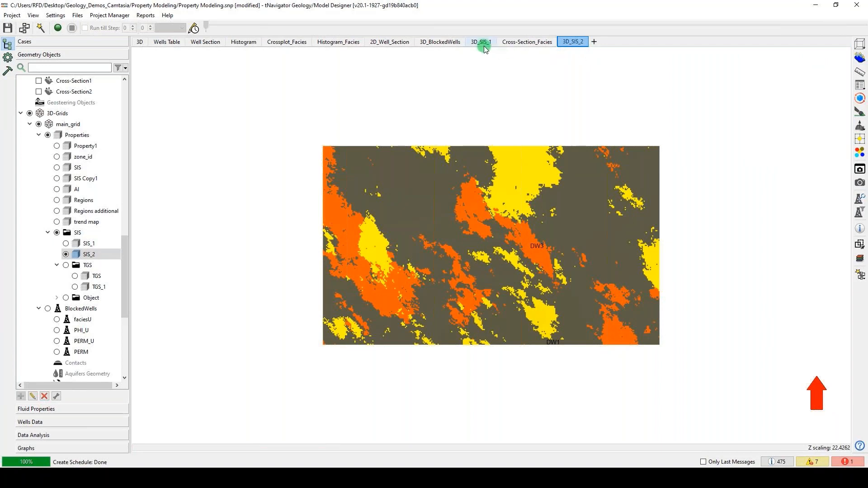
pyautogui.moveTo(569, 43); pyautogui.dragTo(494, 217)
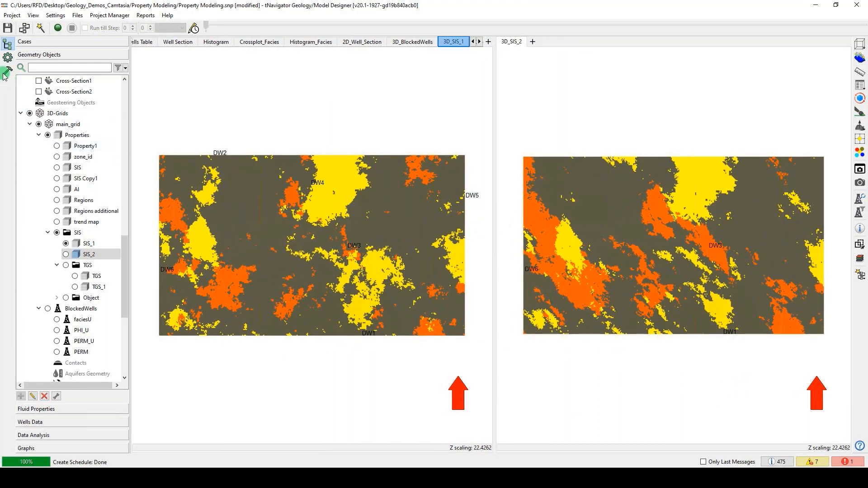
# Step: Add a layers filter to main_grid in the 3D_SIS_2 view and limit its K range to 1-1
pyautogui.click(7, 58)
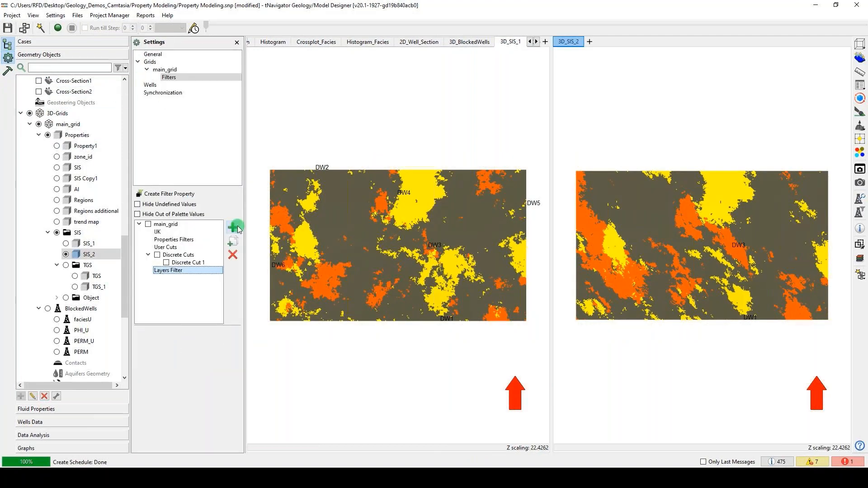
pyautogui.click(236, 227)
pyautogui.click(183, 367)
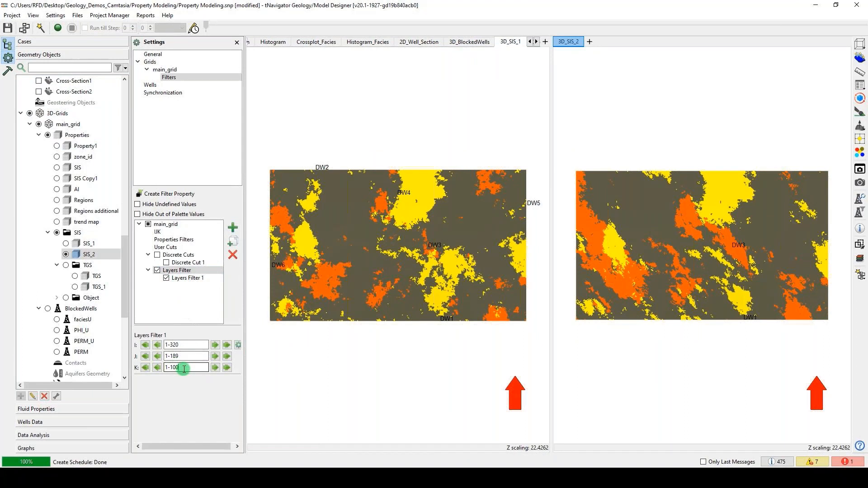
pyautogui.press('BackSpace')
pyautogui.press('BackSpace')
# Step: Enable Layers Filter 1 in the 3D_SIS_1 view, check it in both SIS views, and close the settings
pyautogui.click(349, 149)
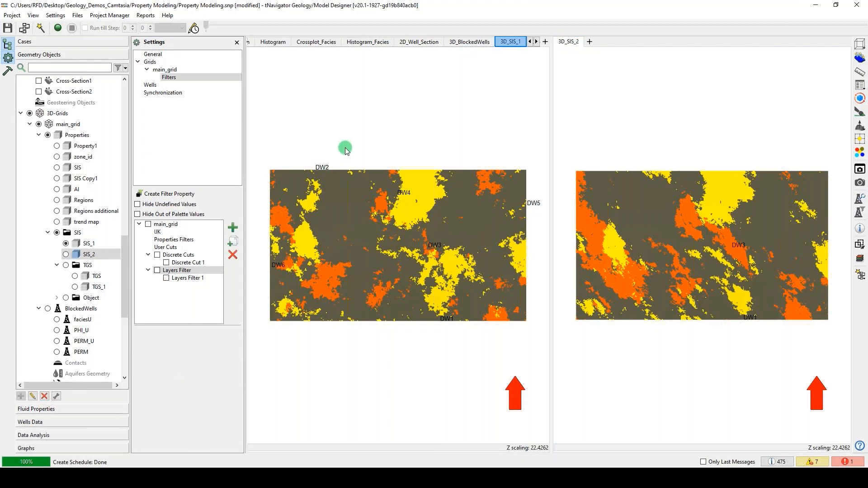
pyautogui.click(166, 279)
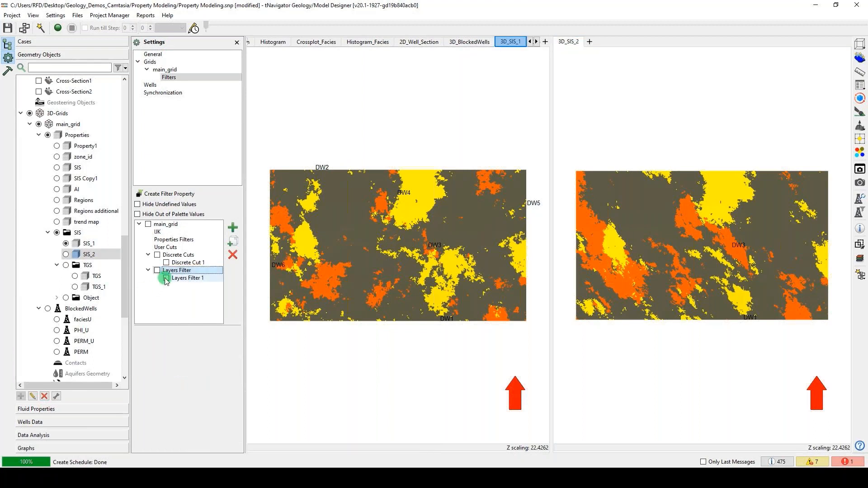
pyautogui.click(166, 278)
pyautogui.click(627, 147)
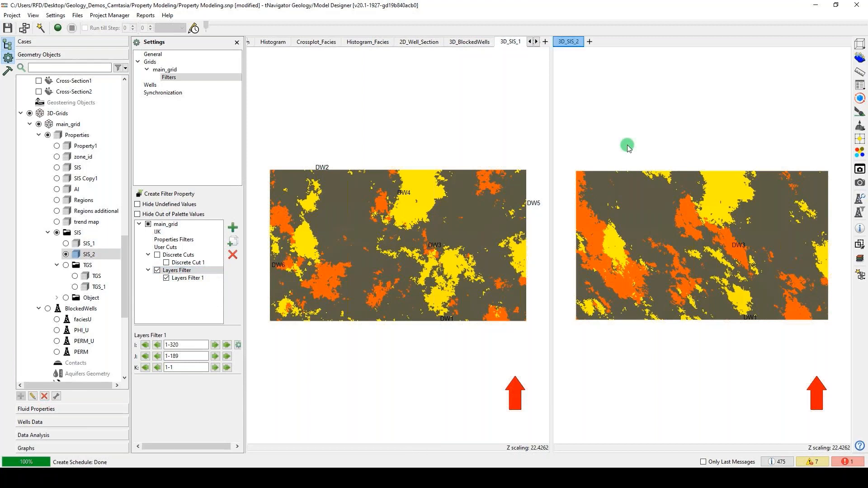
pyautogui.click(378, 144)
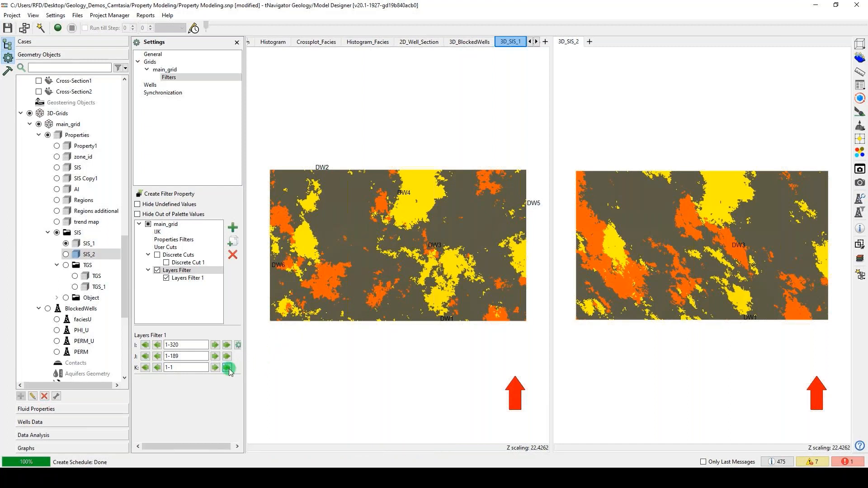
pyautogui.click(236, 42)
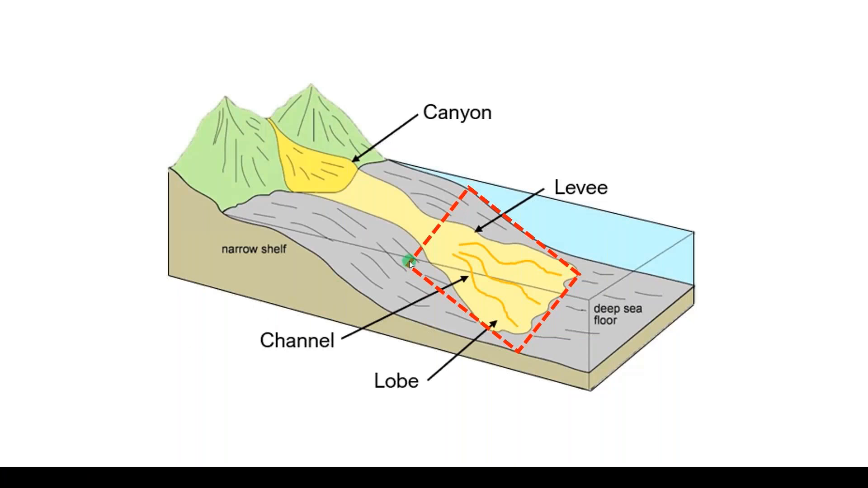
pyautogui.moveTo(196, 462)
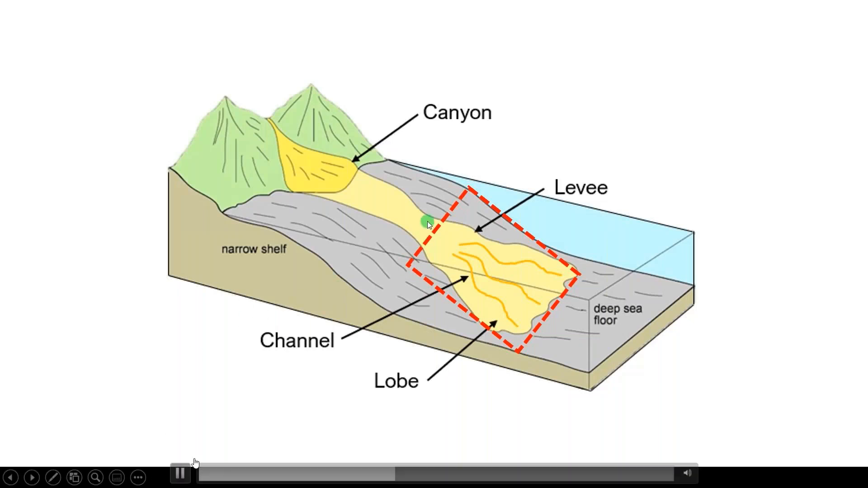
pyautogui.click(180, 473)
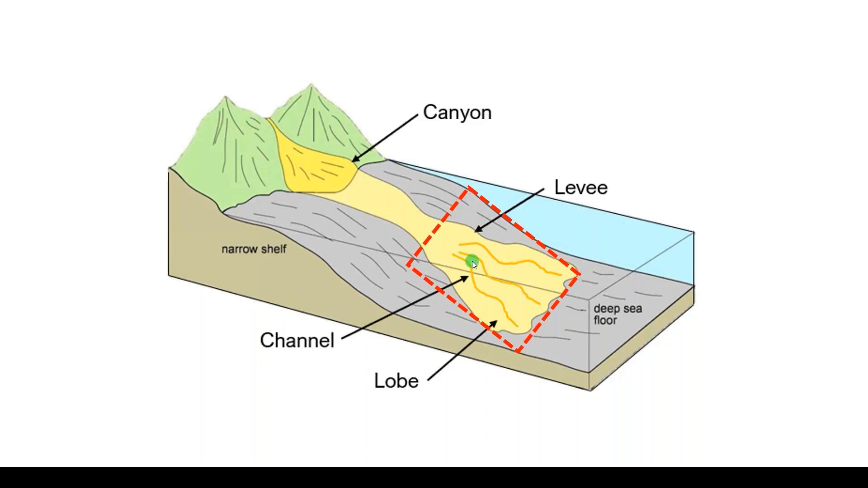
pyautogui.click(180, 473)
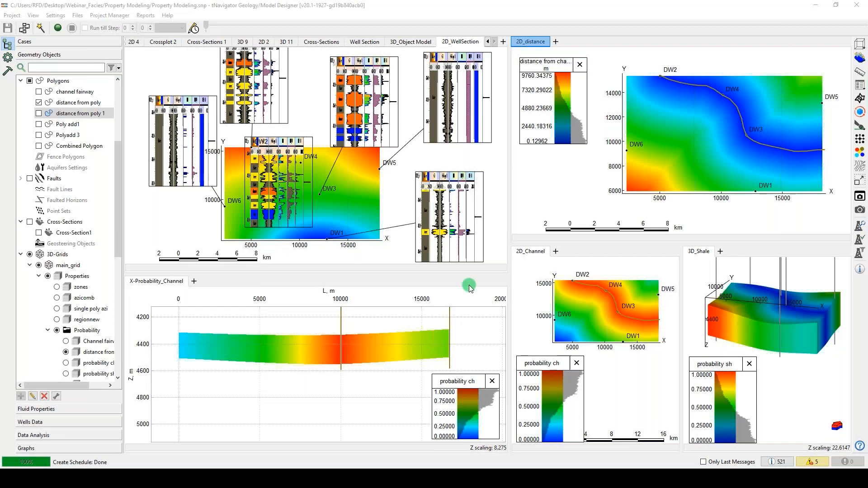
pyautogui.moveTo(183, 480)
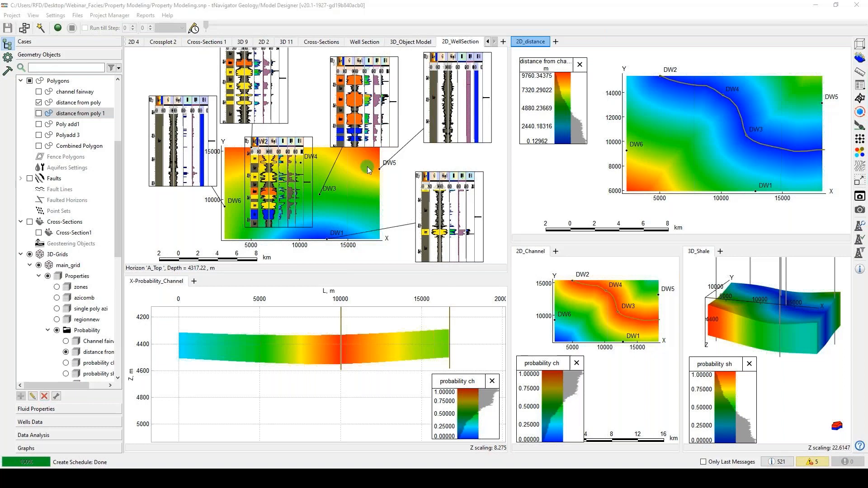
pyautogui.moveTo(184, 474)
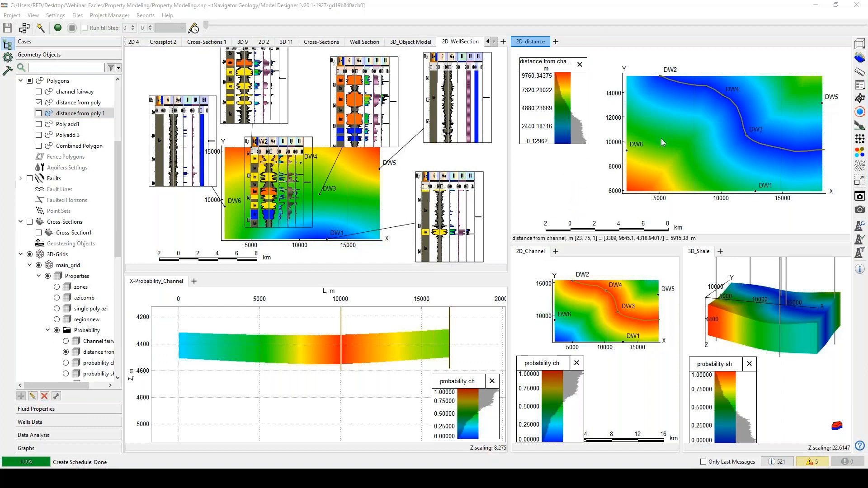
# Step: Adjust the distance from poly curve near well DW4 on the 2D_distance map and close the curve editor
pyautogui.click(859, 98)
pyautogui.click(387, 216)
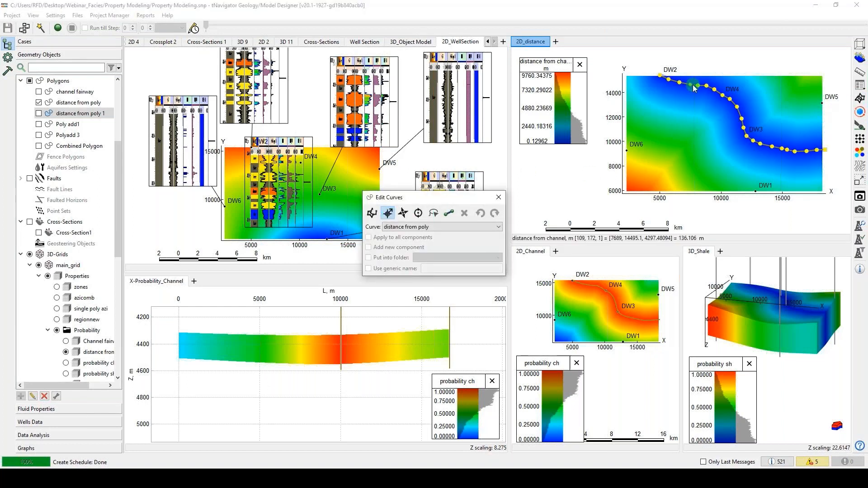
pyautogui.moveTo(691, 84); pyautogui.dragTo(721, 99)
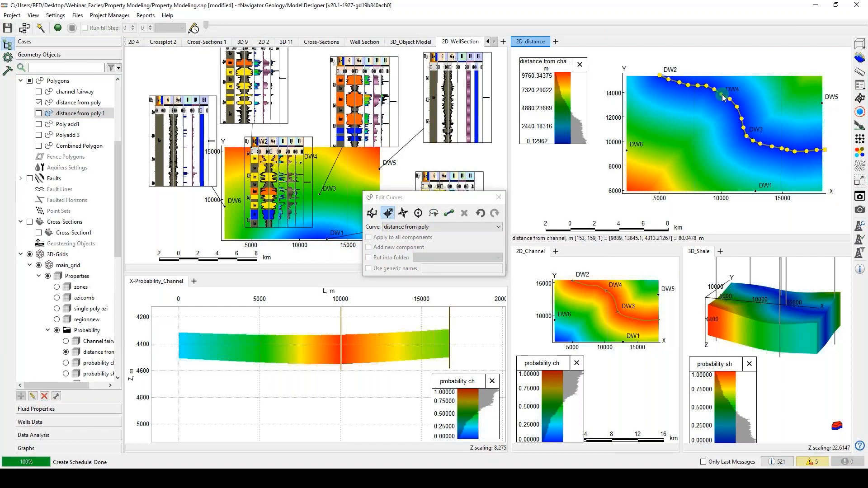
pyautogui.click(499, 197)
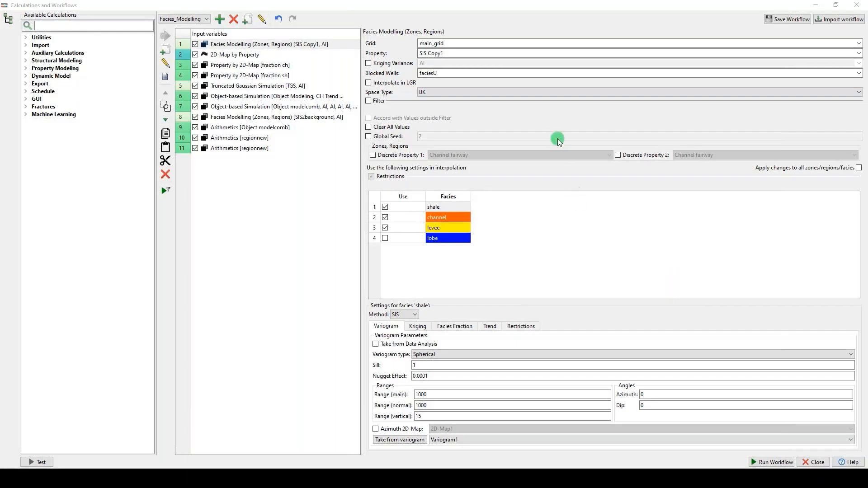
# Step: Review the shale variogram and the trend properties used for shale, channel and levee in the SIS Copy1 facies modelling calculation
pyautogui.click(456, 207)
pyautogui.click(431, 405)
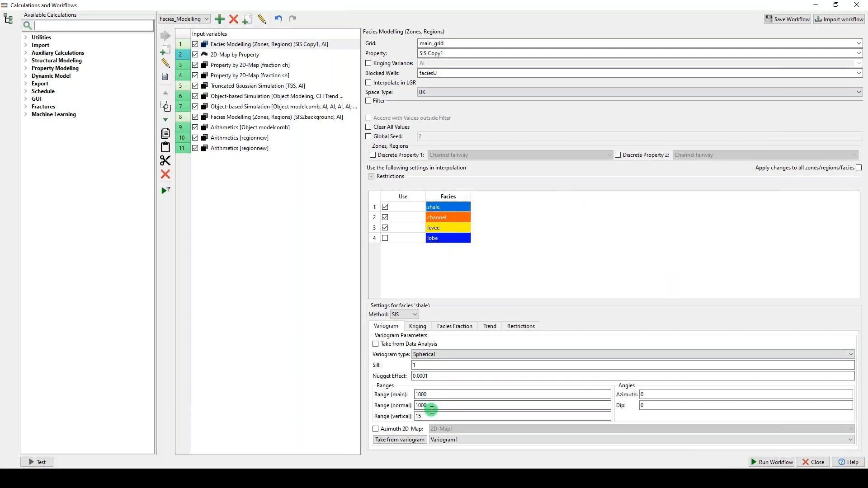
pyautogui.click(489, 327)
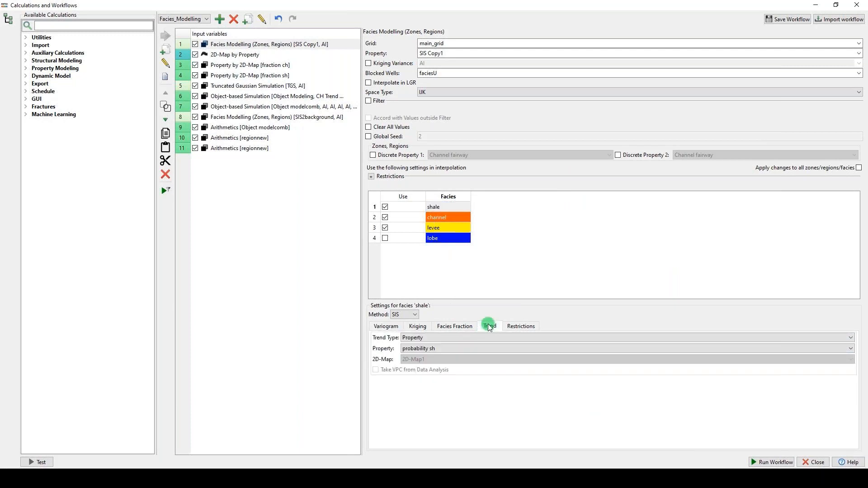
pyautogui.click(444, 348)
pyautogui.click(456, 217)
pyautogui.click(443, 349)
pyautogui.click(455, 228)
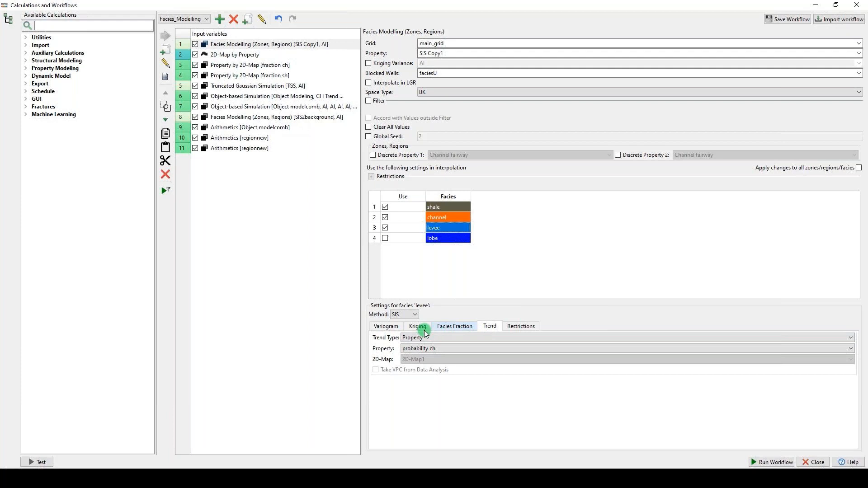
# Step: Check the variogram ranges and azimuth set for the levee, channel and shale facies
pyautogui.click(395, 331)
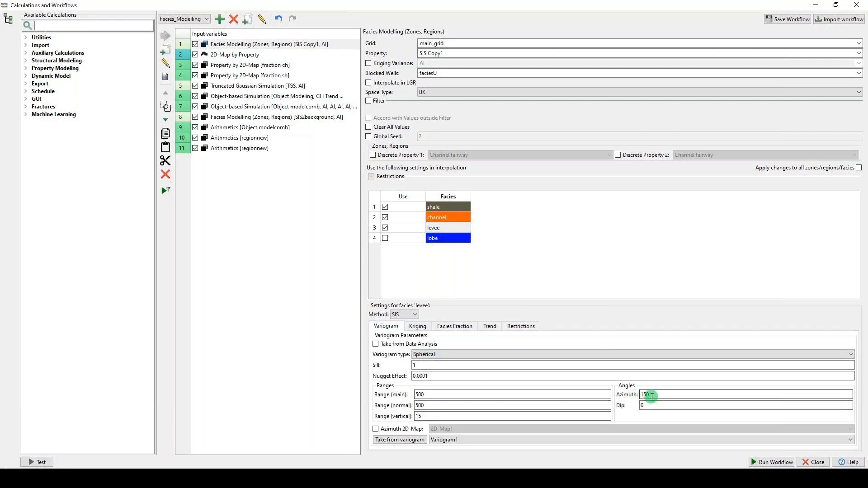
pyautogui.click(451, 216)
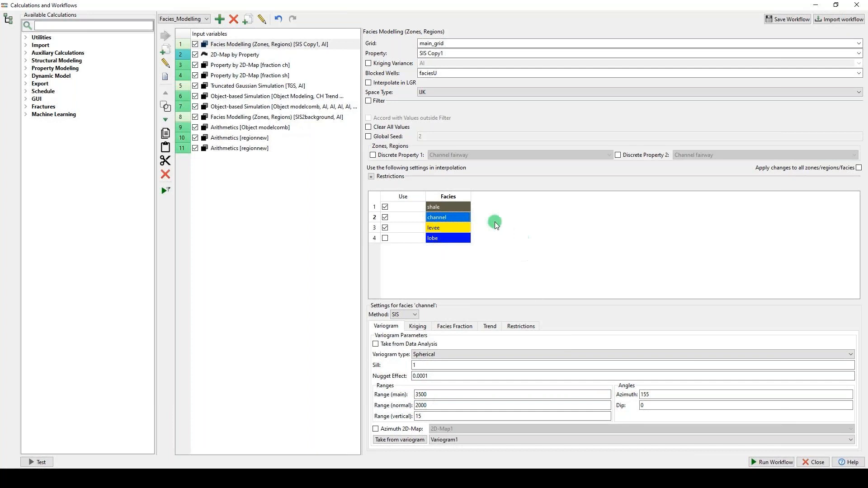
pyautogui.click(465, 207)
pyautogui.click(643, 395)
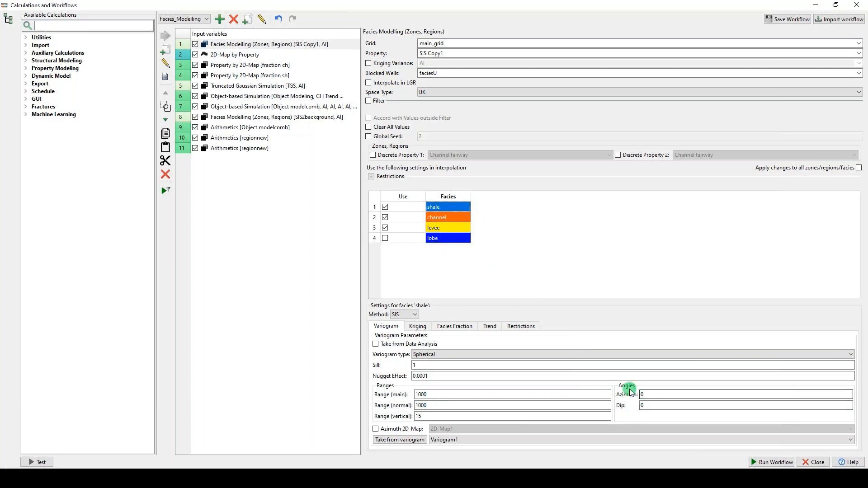
# Step: Run only the Facies Modelling (Zones, Regions) calculation for SIS Copy1 and inspect the resulting facies up close
pyautogui.click(245, 45)
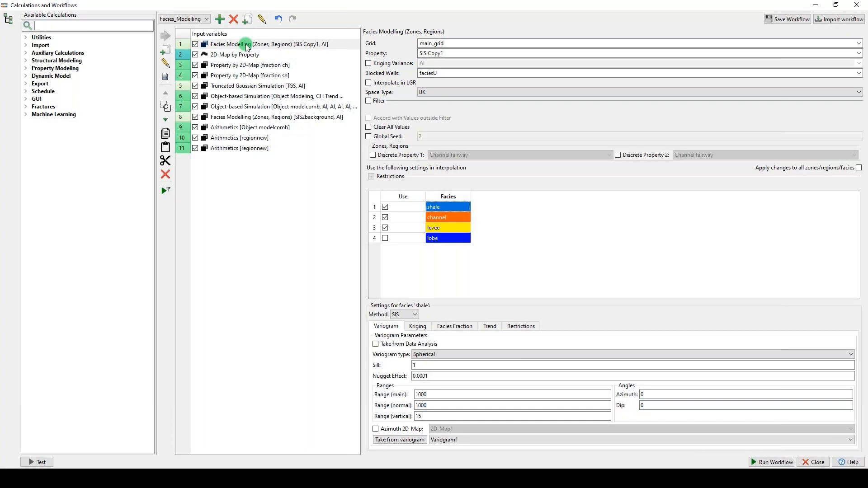
pyautogui.click(246, 45)
pyautogui.click(166, 192)
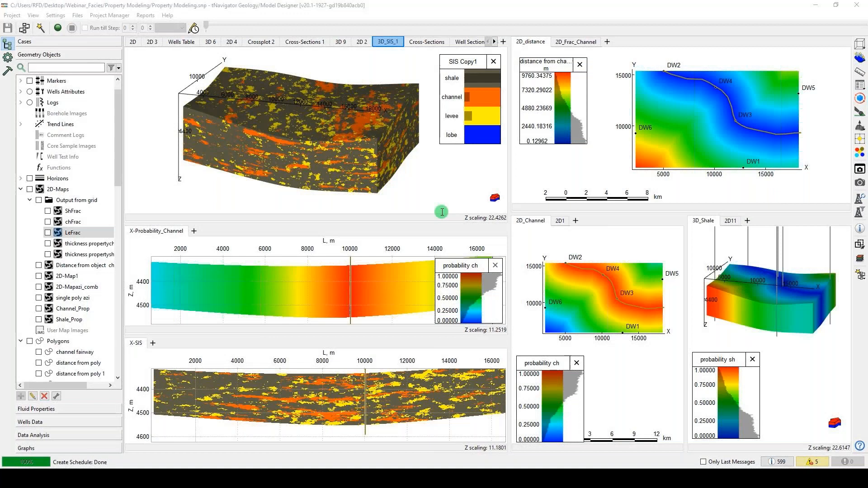
pyautogui.scroll(1, 324, 143)
pyautogui.scroll(3, 325, 142)
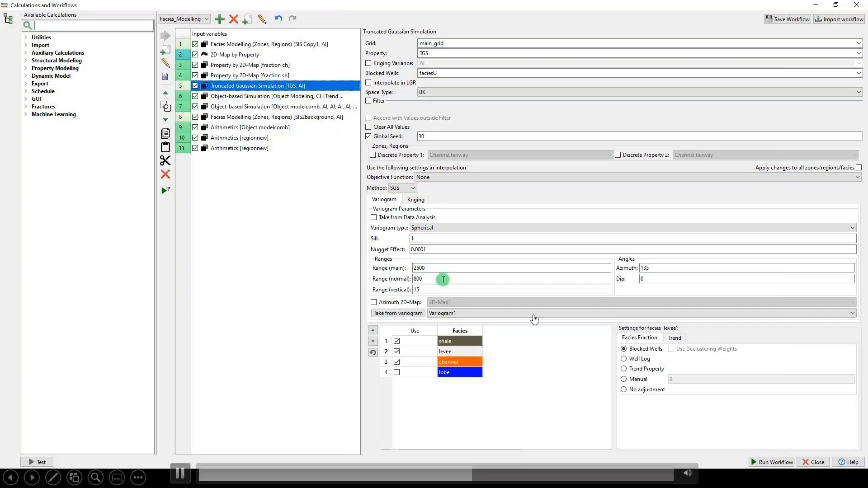
pyautogui.press('space')
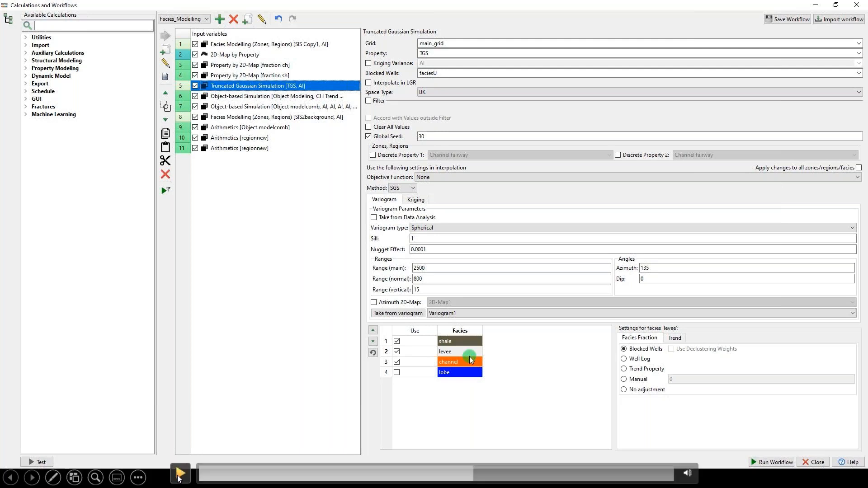
pyautogui.click(183, 473)
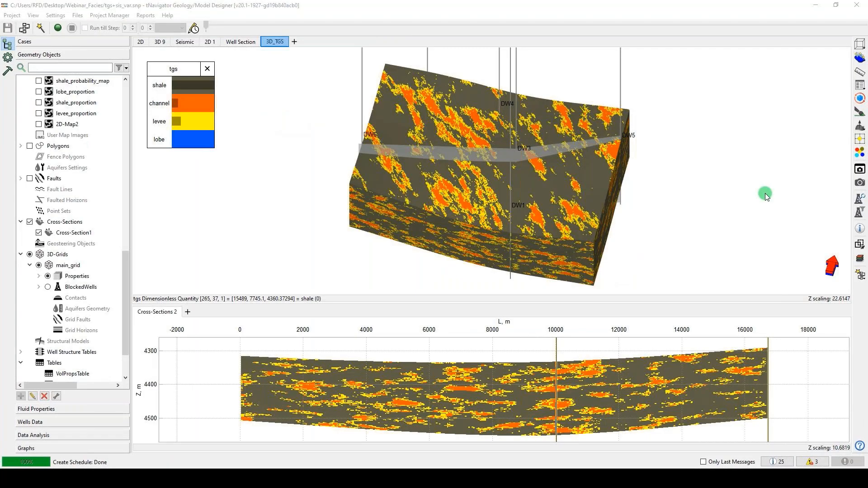
# Step: Examine the tgs facies transitions up close in the 3D_TGS view and in the Cross-Sections 2 view
pyautogui.scroll(5, 543, 224)
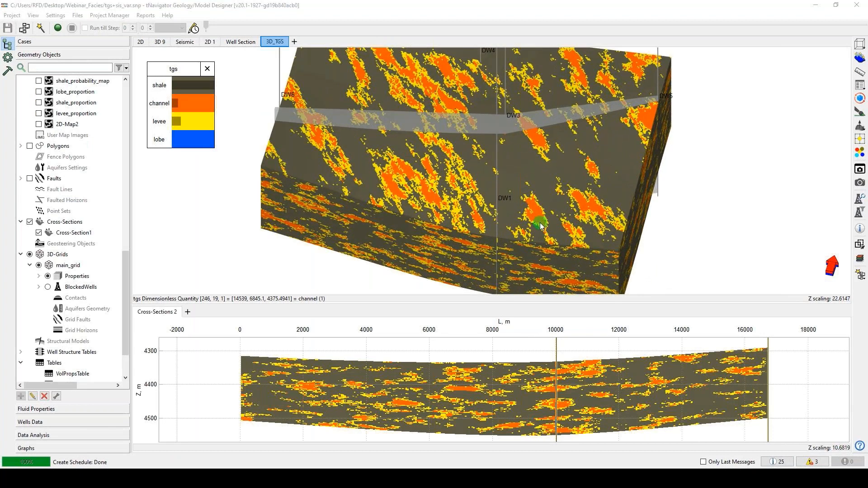
pyautogui.moveTo(445, 178); pyautogui.dragTo(455, 207, button='middle')
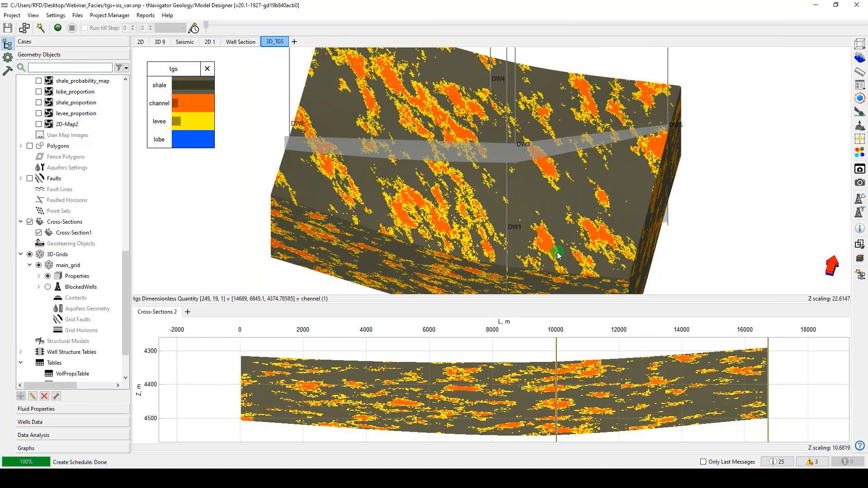
pyautogui.scroll(3, 531, 383)
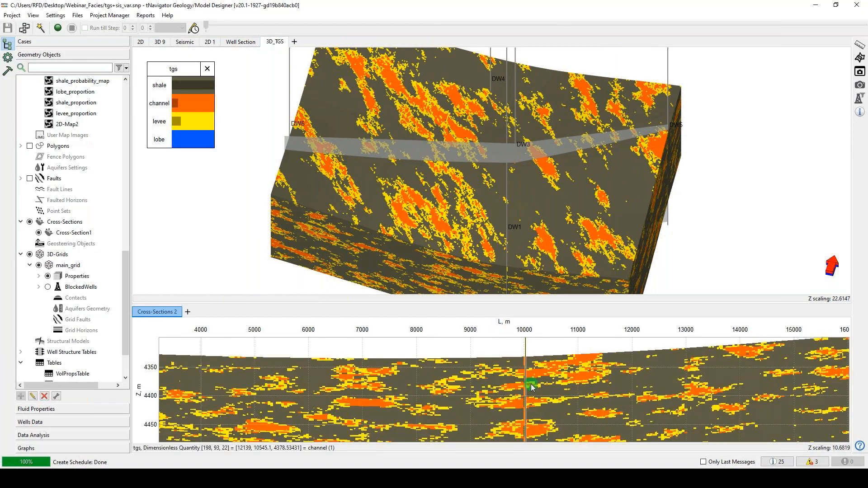
pyautogui.moveTo(530, 382); pyautogui.dragTo(530, 370, button='middle')
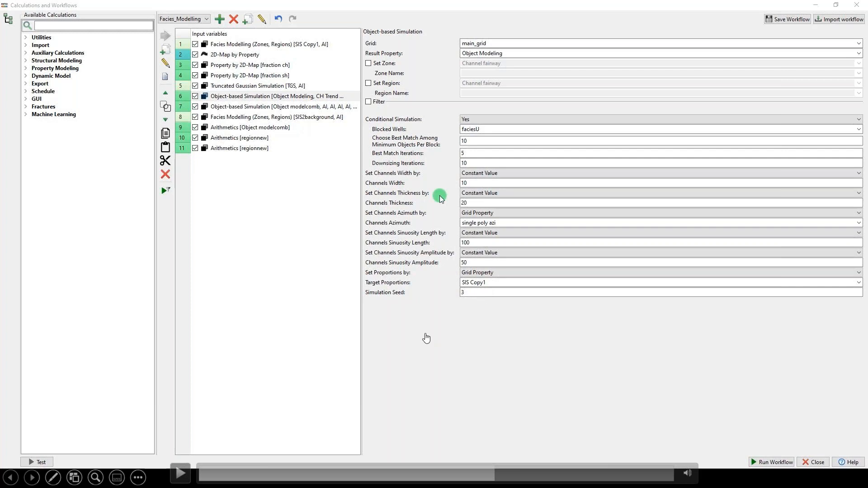
# Step: Show the crosshair in the Well Section view and rotate the single poly azi property in the 3D_Object Model view
pyautogui.click(183, 470)
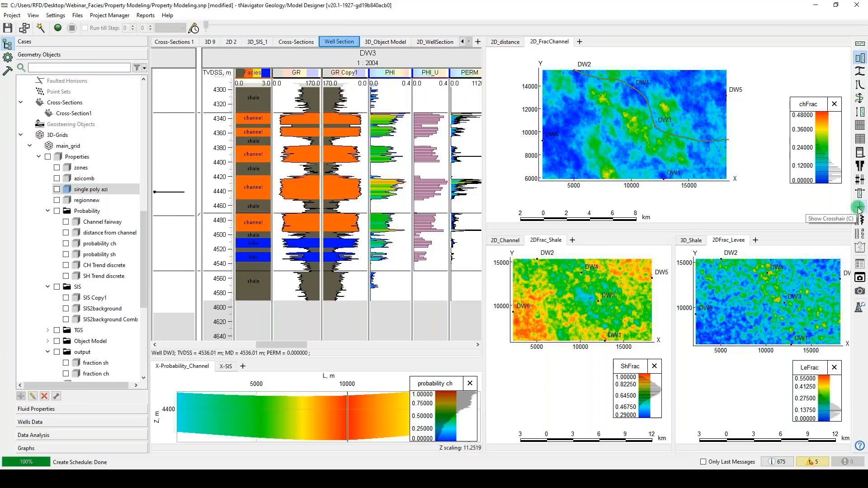
pyautogui.click(859, 209)
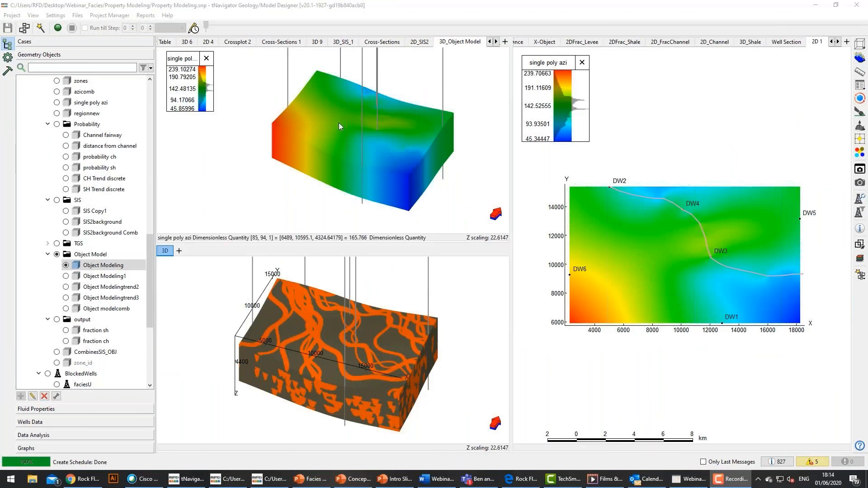
pyautogui.moveTo(411, 132); pyautogui.dragTo(419, 137)
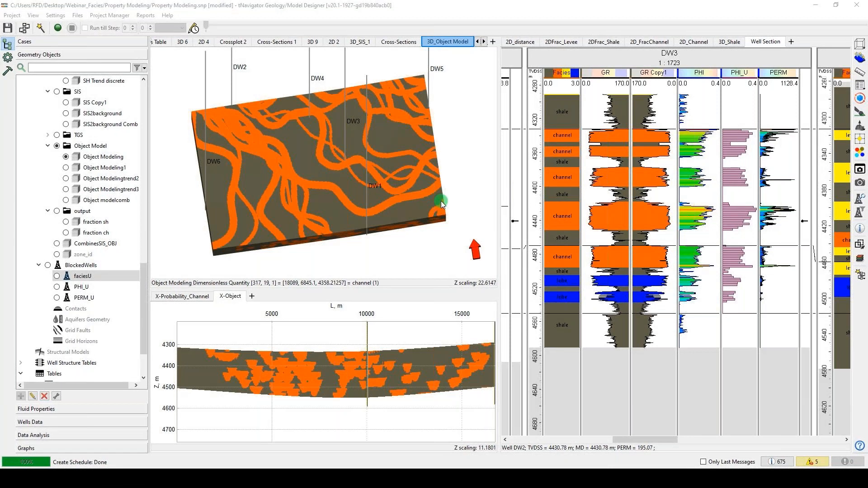
# Step: Rotate and enlarge the Object Modeling facies in the 3D_Object Model view, and widen the model views against the Well Section
pyautogui.moveTo(436, 200); pyautogui.dragTo(437, 199)
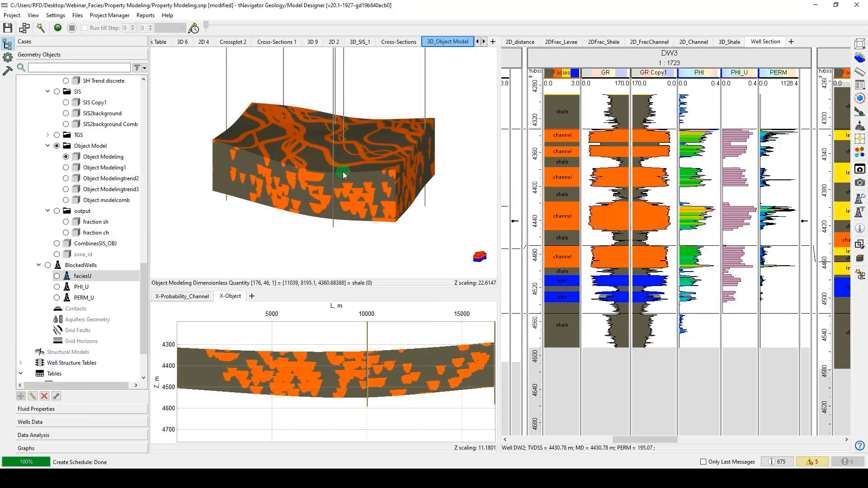
pyautogui.scroll(10, 367, 376)
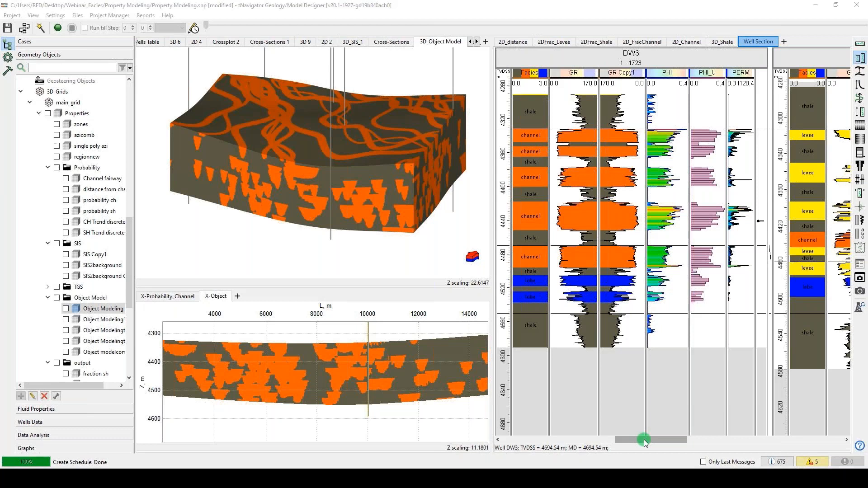
pyautogui.moveTo(644, 439)
pyautogui.mouseDown()
pyautogui.moveTo(703, 440)
pyautogui.moveTo(649, 439)
pyautogui.mouseUp()
pyautogui.moveTo(492, 332); pyautogui.dragTo(592, 332)
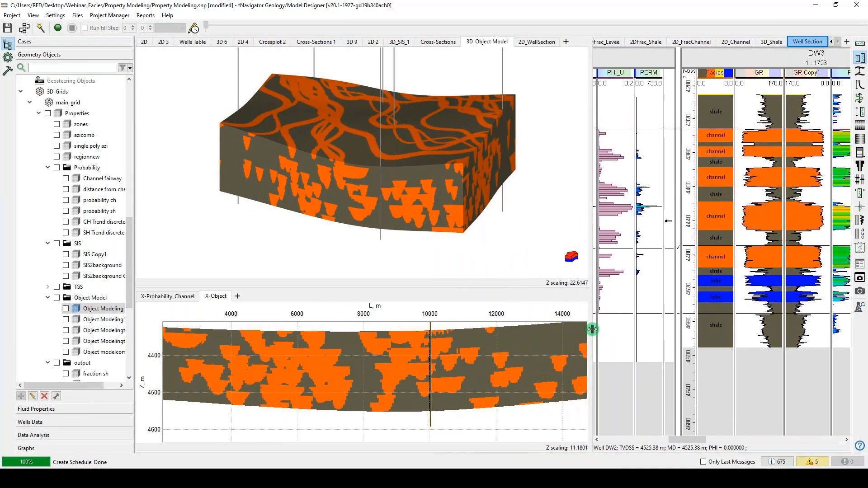
# Step: Examine the Object Modeling channel bodies against the blocked facies along the well at about 10000 m in the X-Object cross-section
pyautogui.click(433, 351)
pyautogui.scroll(5, 433, 386)
pyautogui.moveTo(433, 386); pyautogui.dragTo(460, 338)
pyautogui.scroll(2, 463, 379)
pyautogui.moveTo(465, 387); pyautogui.dragTo(468, 310)
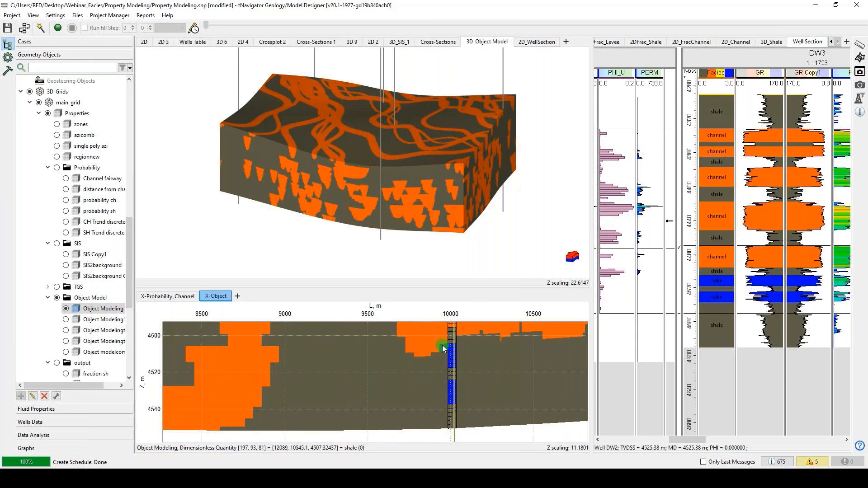
pyautogui.scroll(-2, 461, 364)
pyautogui.scroll(-3, 460, 363)
pyautogui.moveTo(413, 359); pyautogui.dragTo(411, 403)
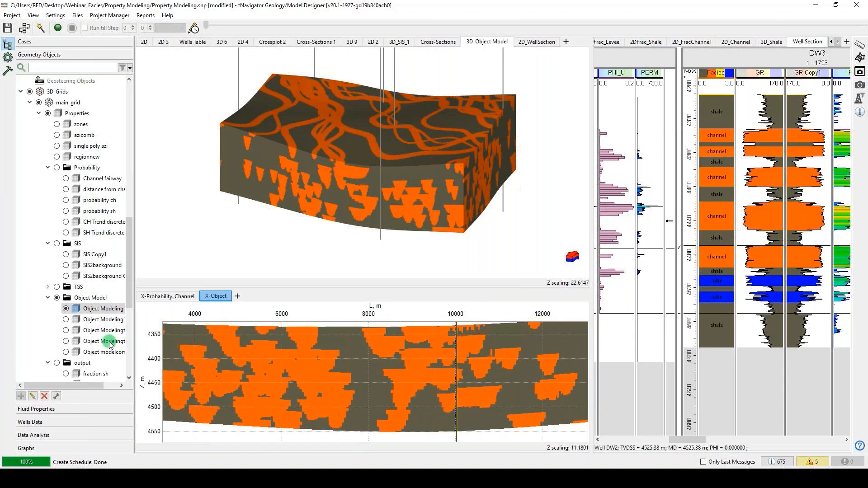
# Step: Display the zones property in the X-Object cross-section and examine the lower zone around the well up close
pyautogui.click(57, 124)
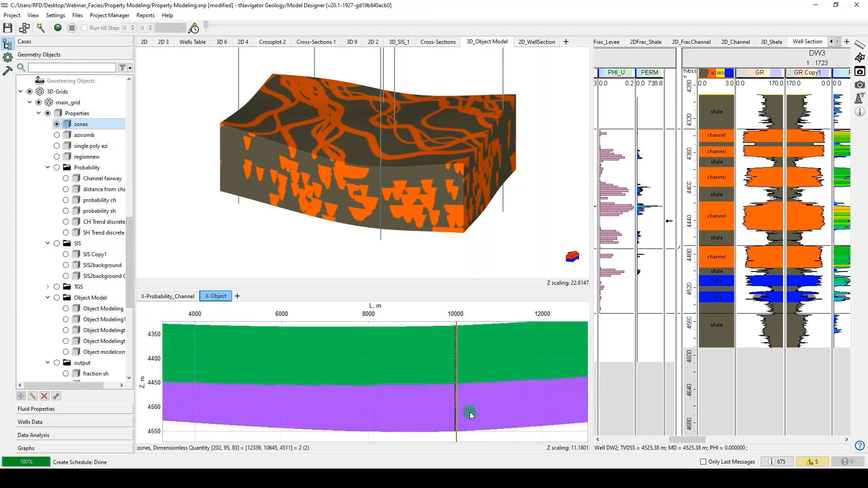
pyautogui.scroll(3, 470, 411)
pyautogui.moveTo(457, 414); pyautogui.dragTo(468, 368)
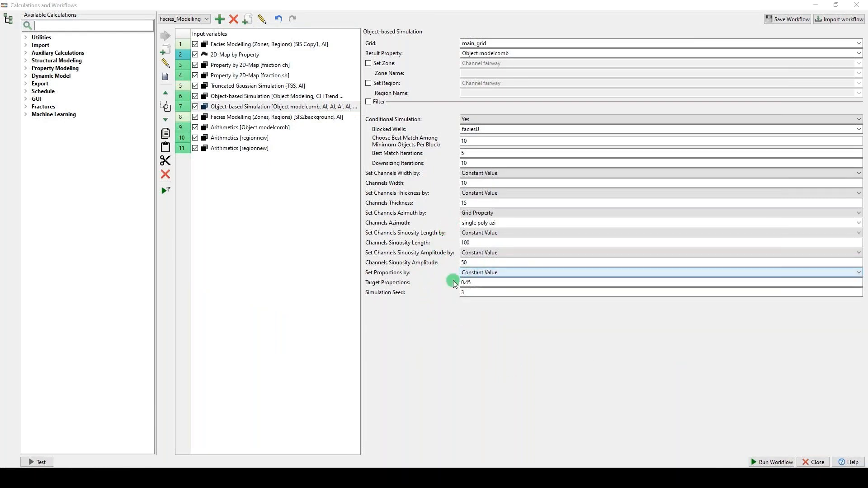
# Step: Run only the Object-based Simulation calculation for Object modelcomb in the Facies_Modelling workflow
pyautogui.click(480, 295)
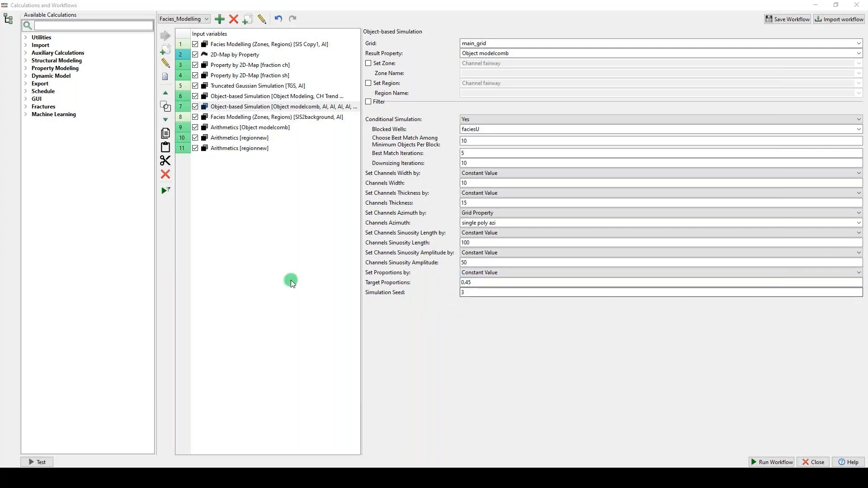
pyautogui.click(227, 106)
pyautogui.click(164, 192)
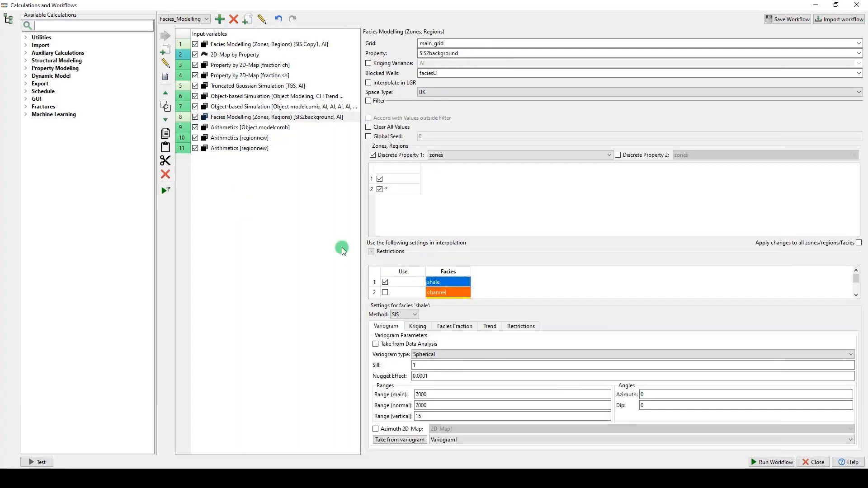
# Step: Review the Facies Modelling (Zones, Regions) settings for SIS2background and examine its facies in the X-Object cross-section
pyautogui.click(298, 117)
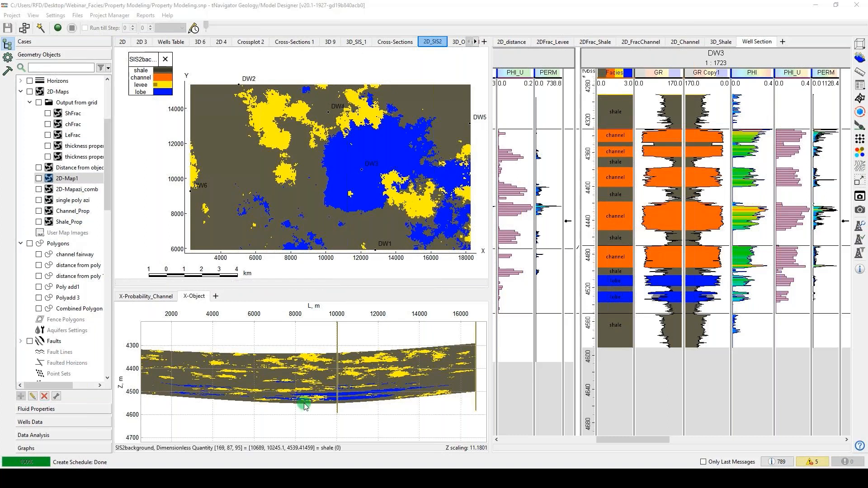
pyautogui.scroll(5, 326, 409)
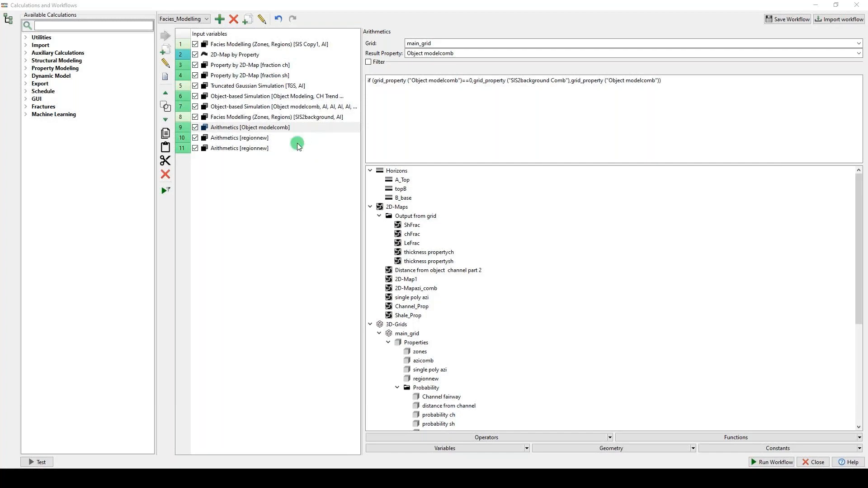
# Step: Check the Arithmetics formula for Object modelcomb, and compare the SIS2background cross-section with the combined facies in the 3D_Object Model and 2D 1 views
pyautogui.click(278, 129)
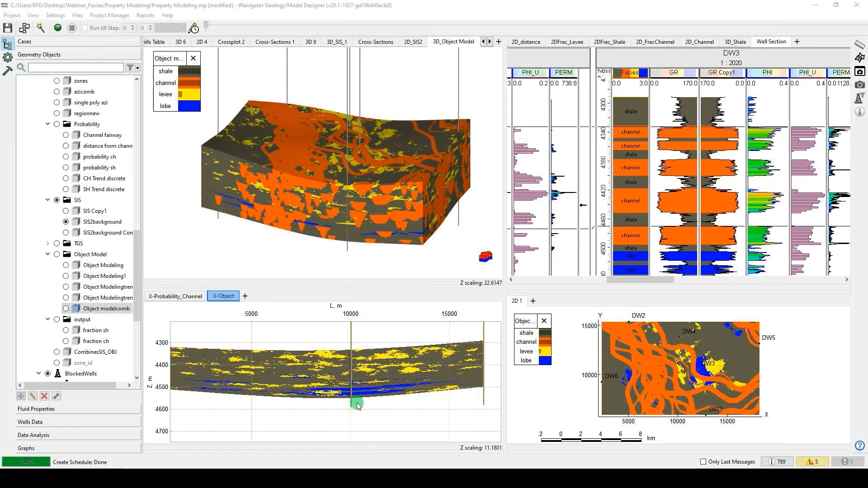
pyautogui.scroll(5, 357, 406)
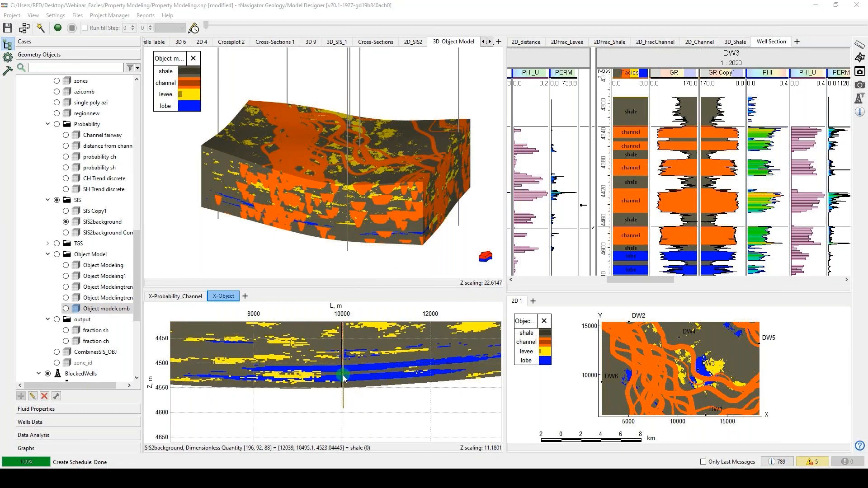
pyautogui.scroll(-5, 343, 375)
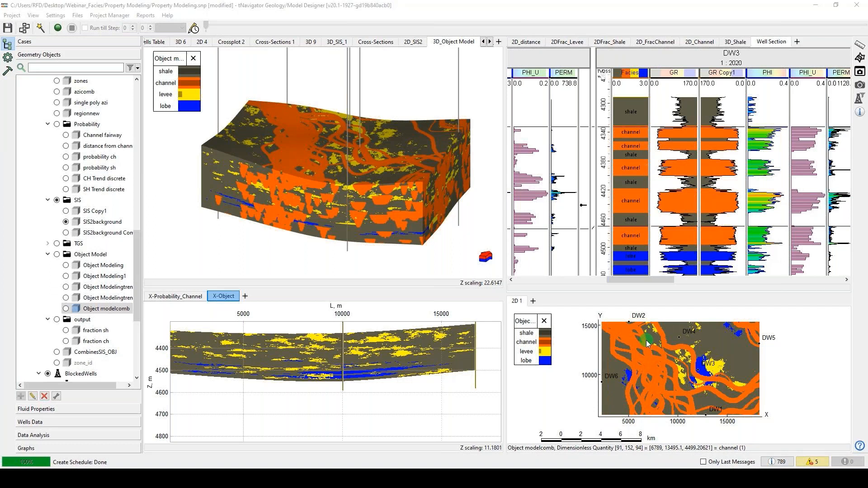
pyautogui.click(518, 301)
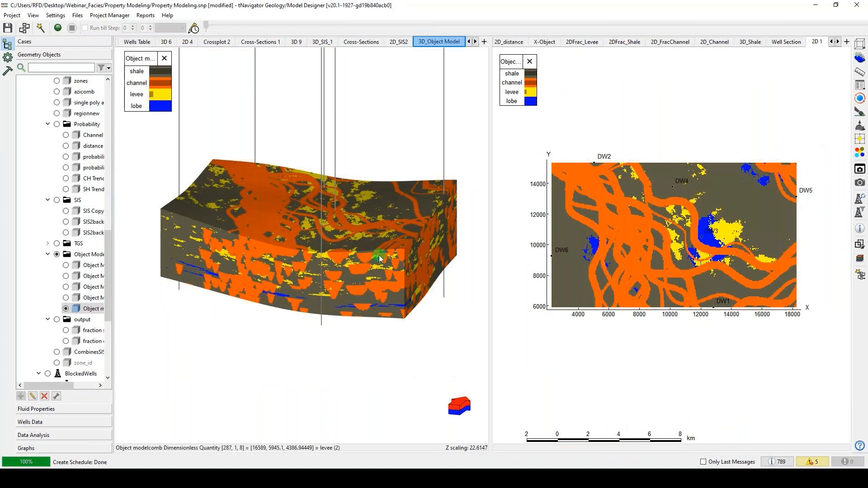
pyautogui.click(384, 258)
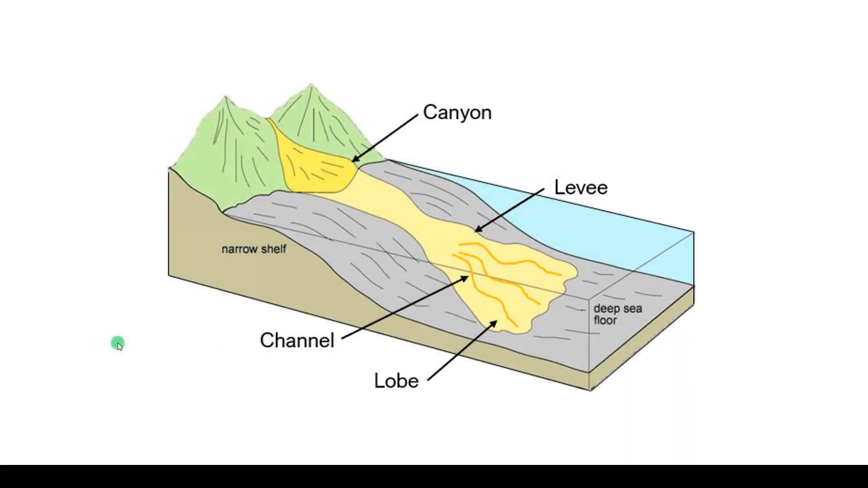
pyautogui.moveTo(194, 449)
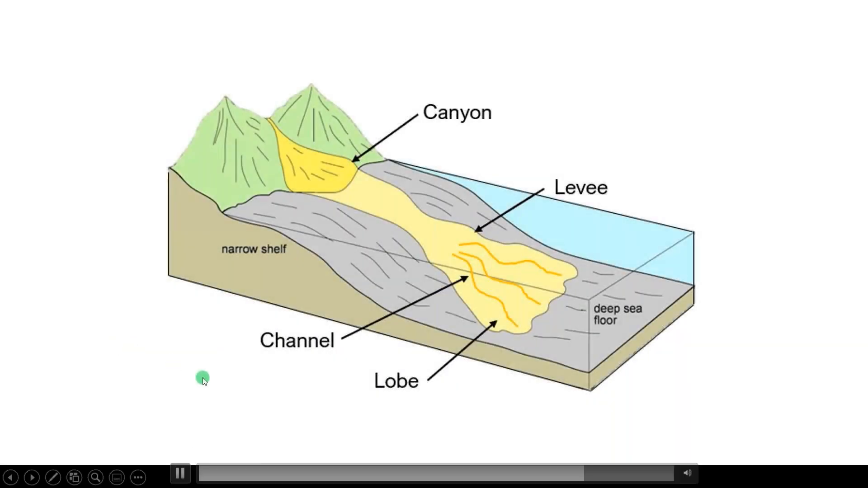
pyautogui.click(181, 473)
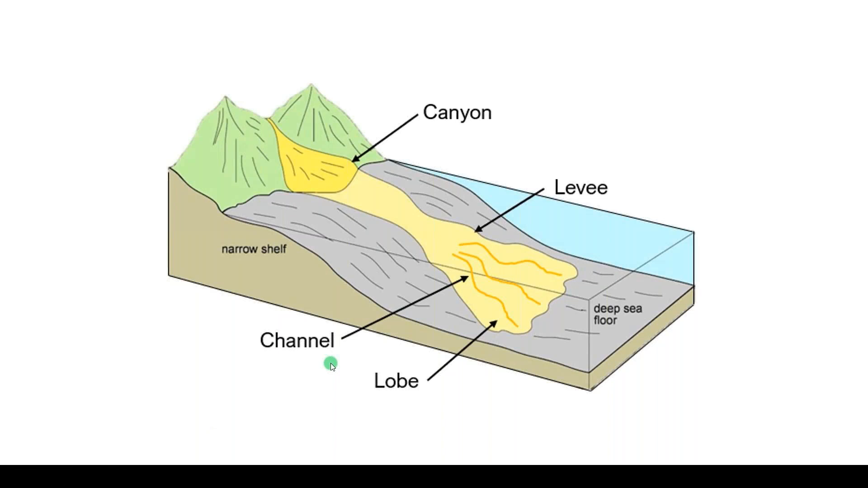
pyautogui.moveTo(171, 445)
pyautogui.click(180, 473)
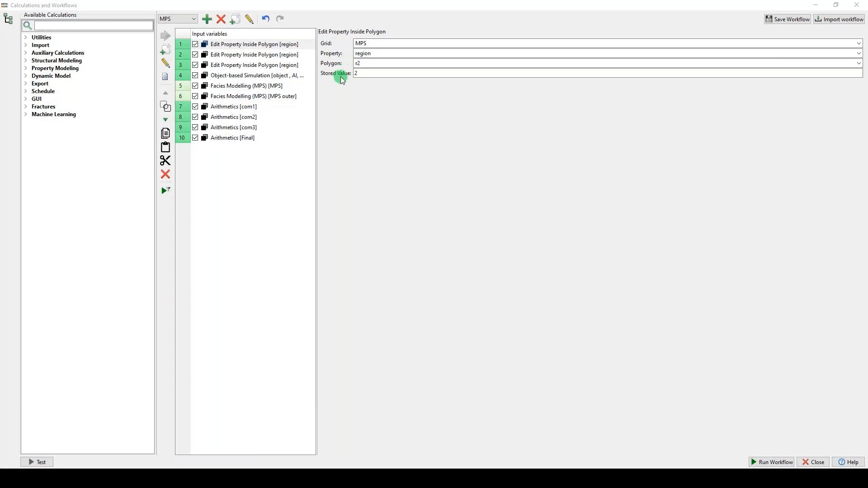
# Step: Review the Edit Property Inside Polygon calculations for polygons r3 and r1 in the MPS workflow, and close the workflow window
pyautogui.click(293, 54)
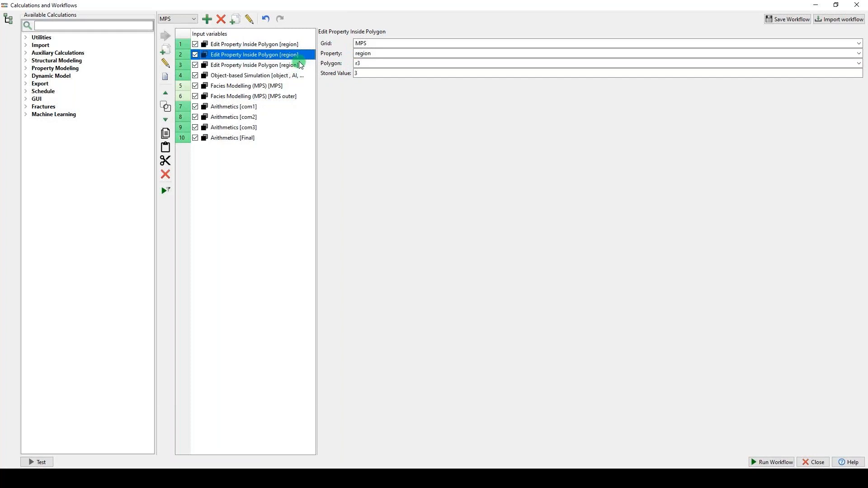
pyautogui.click(300, 65)
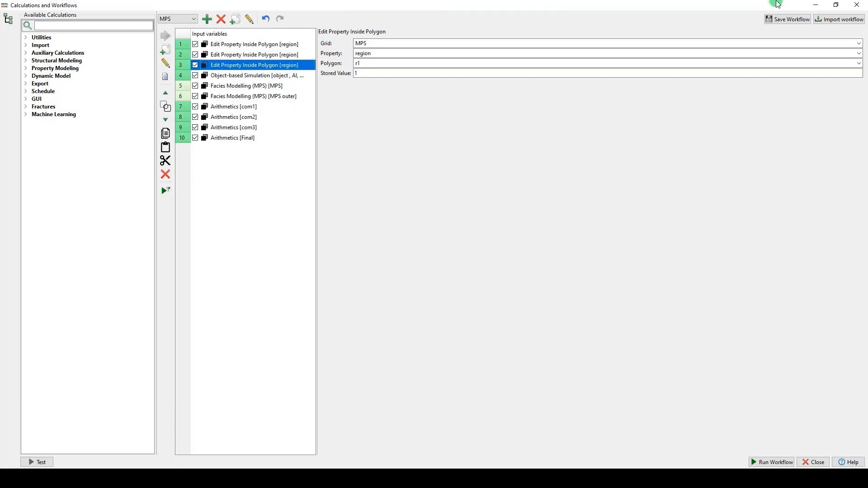
pyautogui.click(854, 5)
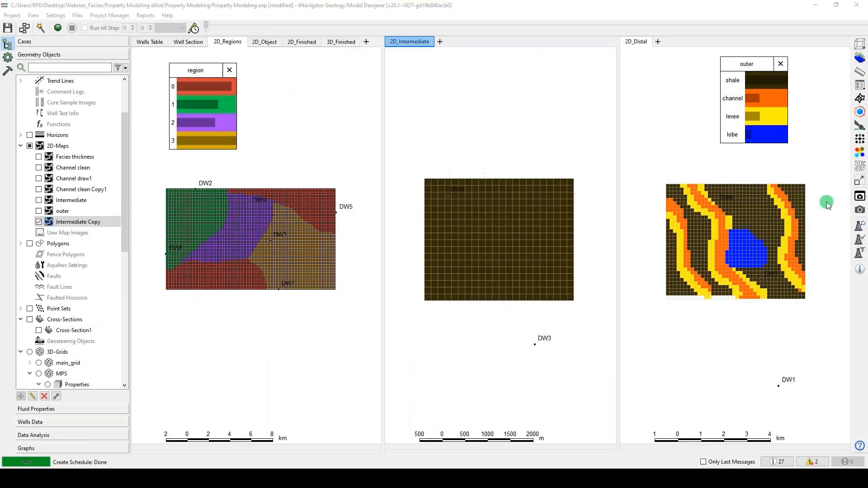
# Step: Paint a winding channel diagonally across the Intermediate Copy map with the horizon brush at value 1
pyautogui.click(859, 125)
pyautogui.click(843, 136)
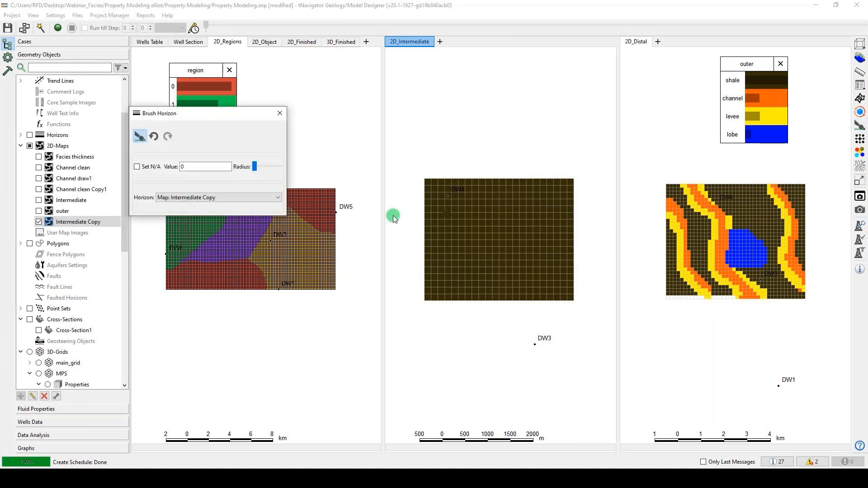
pyautogui.click(211, 166)
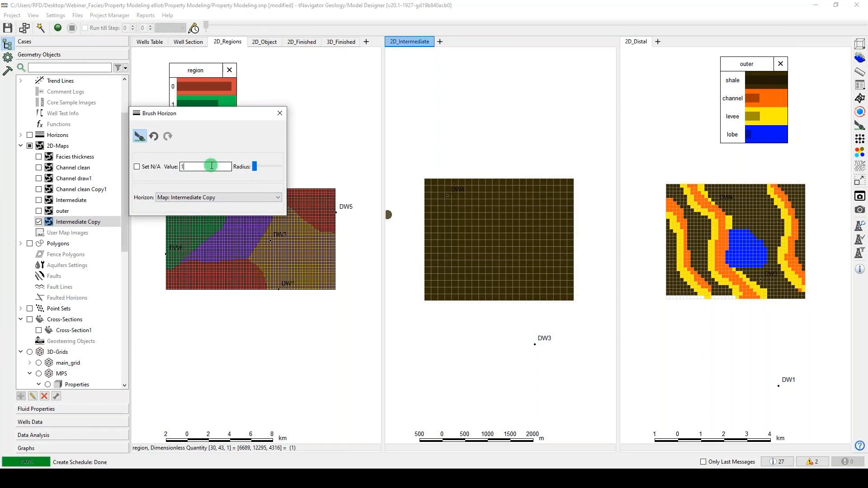
pyautogui.click(255, 167)
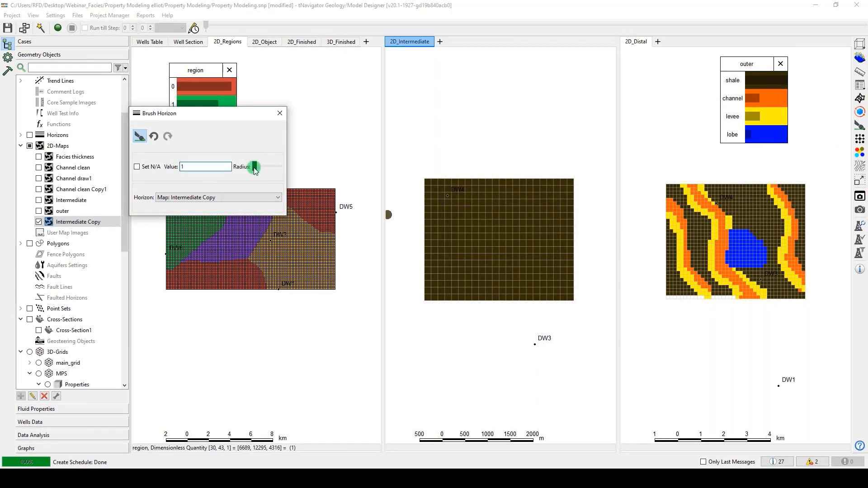
pyautogui.click(433, 188)
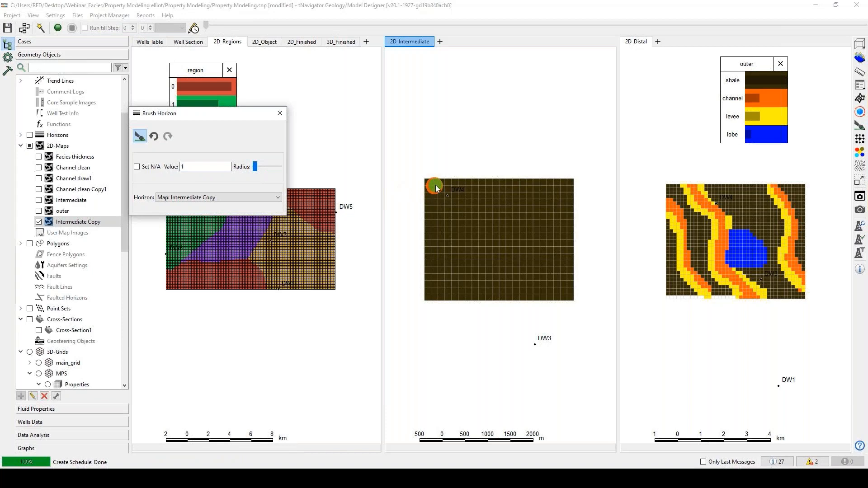
pyautogui.moveTo(432, 186); pyautogui.dragTo(459, 212)
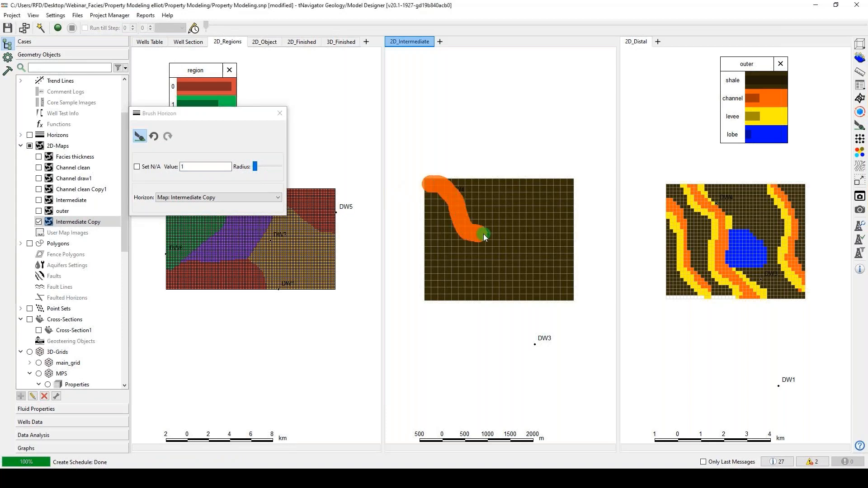
pyautogui.moveTo(550, 286); pyautogui.dragTo(576, 300)
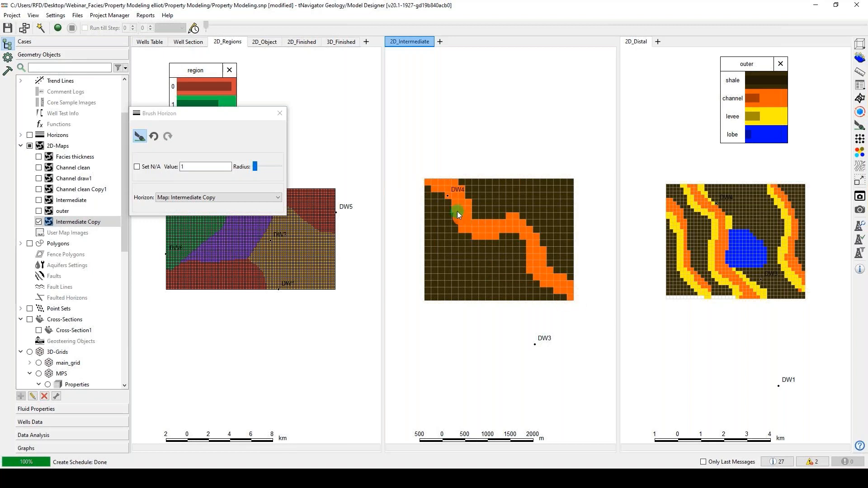
# Step: Paint levee bands along both sides of the channel on the Intermediate Copy map with brush value 2
pyautogui.click(205, 167)
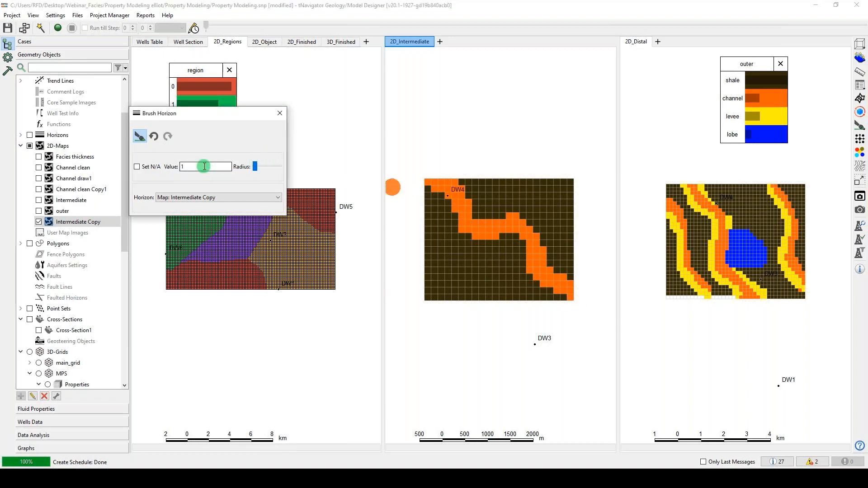
pyautogui.press('BackSpace')
pyautogui.write('2')
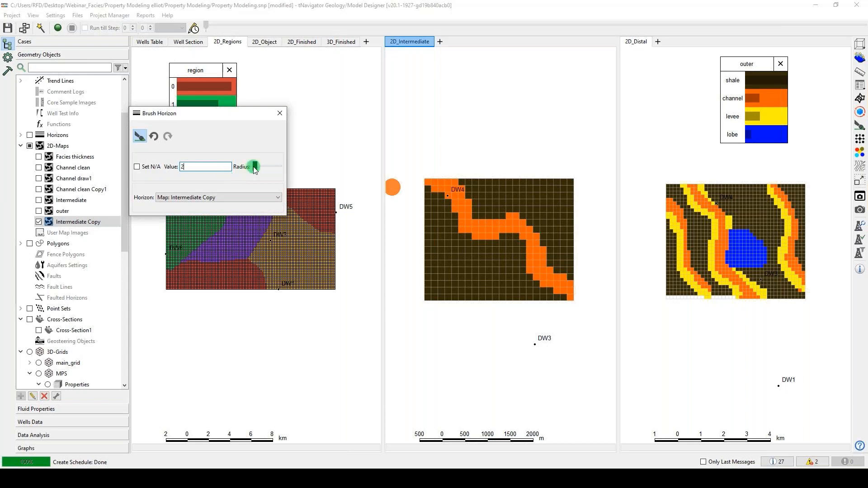
pyautogui.moveTo(430, 195)
pyautogui.mouseDown()
pyautogui.moveTo(466, 245)
pyautogui.moveTo(517, 253)
pyautogui.moveTo(524, 278)
pyautogui.moveTo(555, 292)
pyautogui.mouseUp()
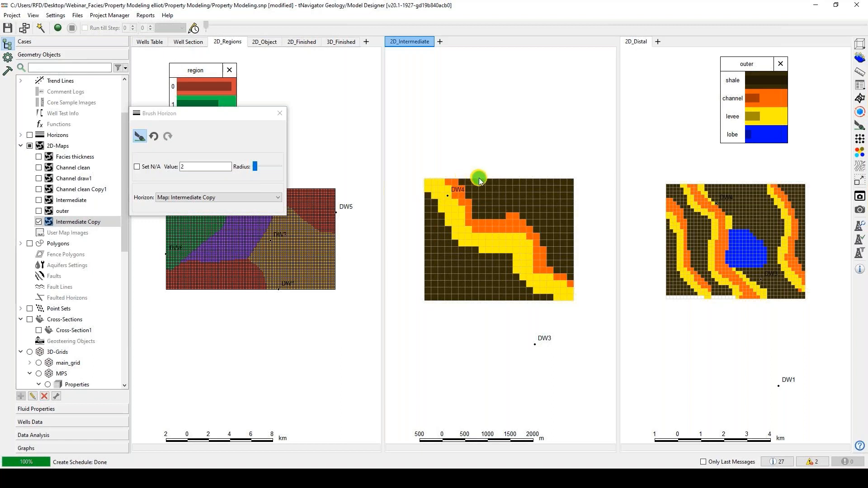
pyautogui.moveTo(479, 178)
pyautogui.mouseDown()
pyautogui.moveTo(532, 205)
pyautogui.moveTo(548, 230)
pyautogui.mouseUp()
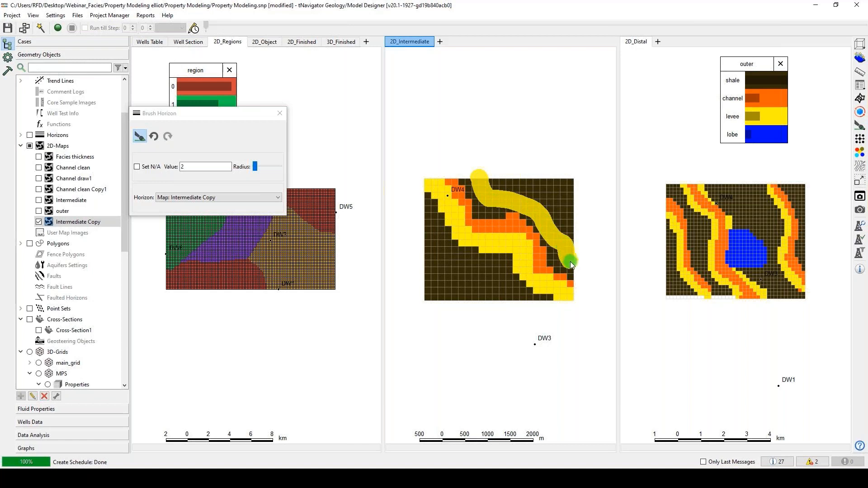
pyautogui.moveTo(571, 262); pyautogui.dragTo(573, 264)
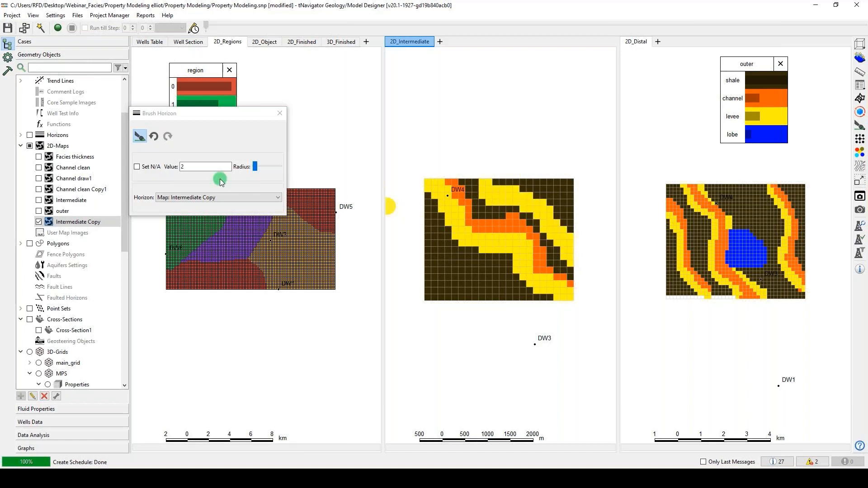
# Step: Repaint and widen the winding channel between the levee bands on the Intermediate Copy map with brush value 1
pyautogui.doubleClick(181, 168)
pyautogui.write('1')
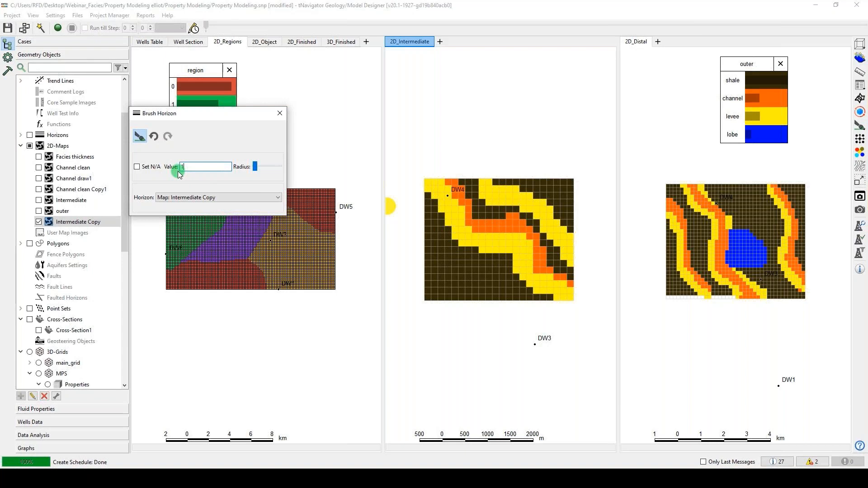
pyautogui.click(467, 183)
pyautogui.moveTo(468, 185); pyautogui.dragTo(471, 196)
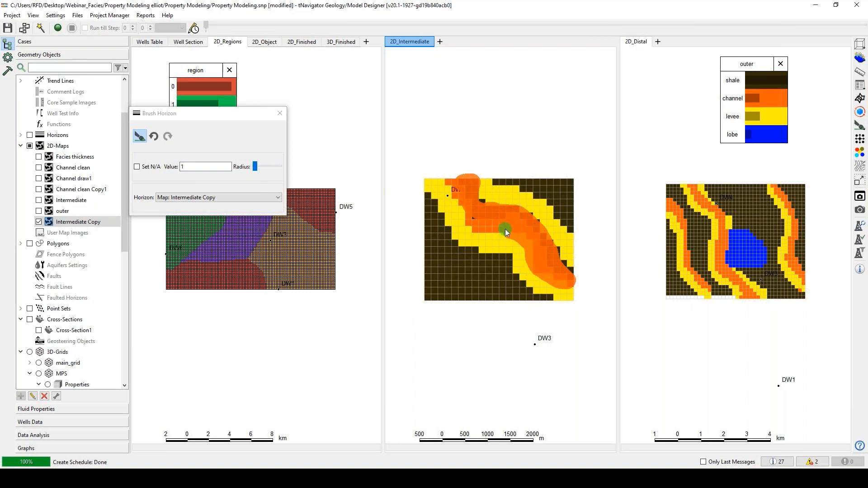
pyautogui.moveTo(468, 205); pyautogui.dragTo(467, 203)
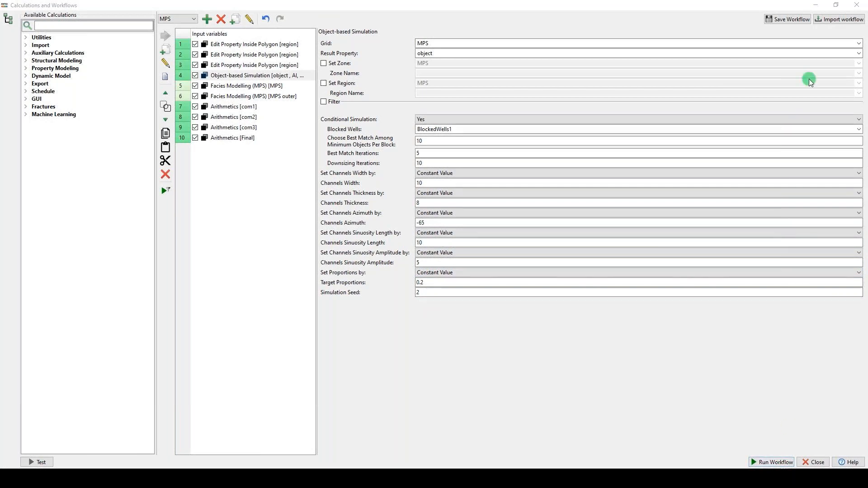
# Step: View the object property map, and review the Facies Modelling (MPS) settings for the MPS and MPS outer properties in the MPS workflow
pyautogui.click(855, 5)
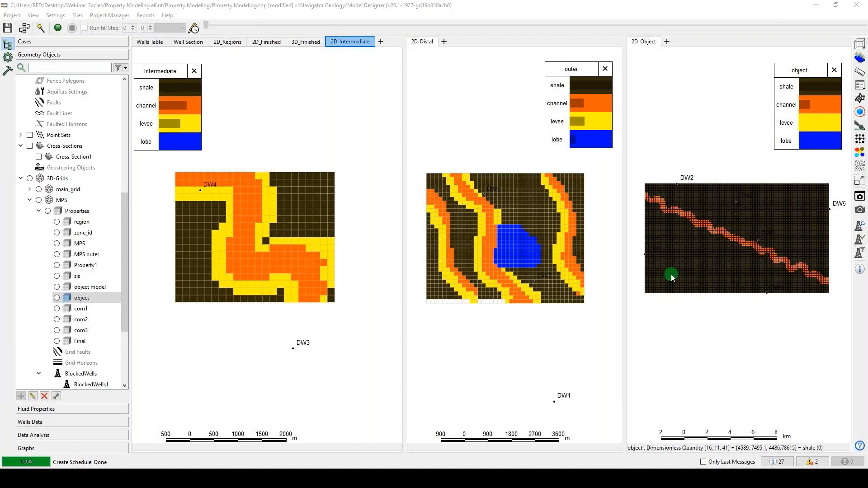
pyautogui.click(25, 29)
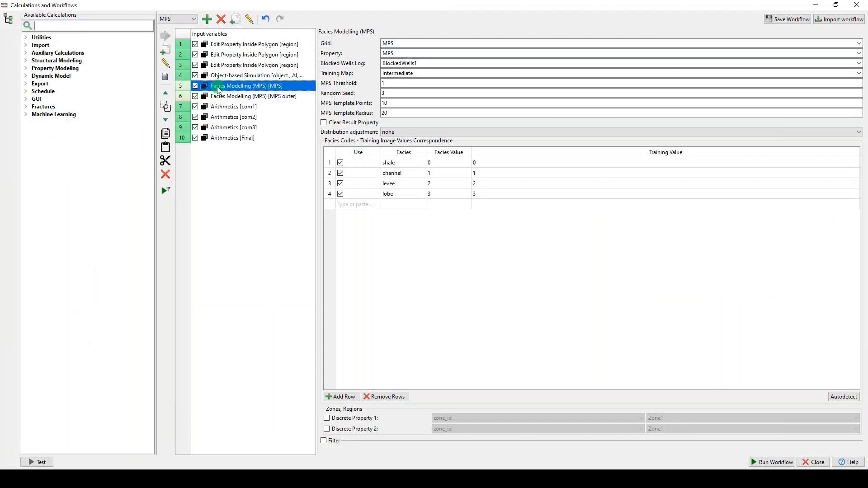
pyautogui.moveTo(528, 458)
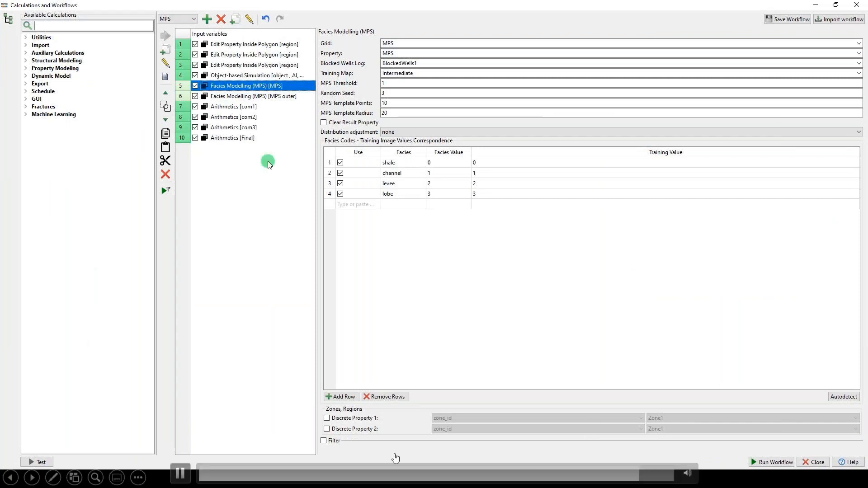
pyautogui.click(183, 475)
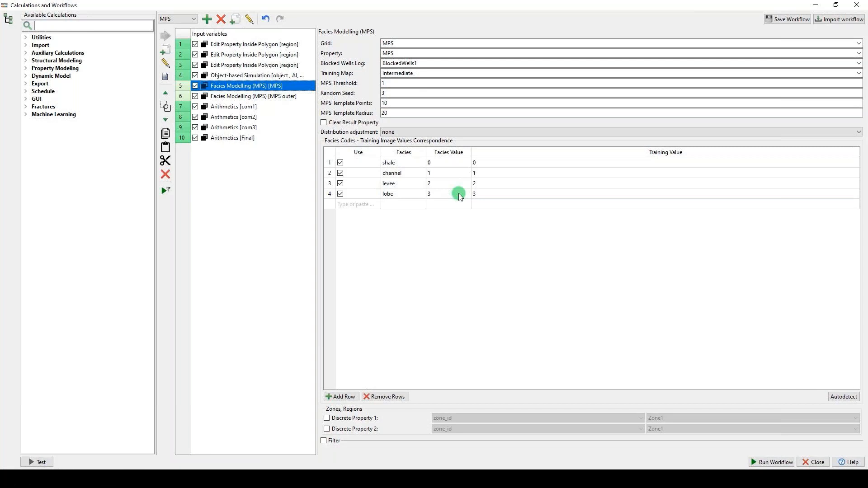
pyautogui.moveTo(249, 313)
pyautogui.click(181, 474)
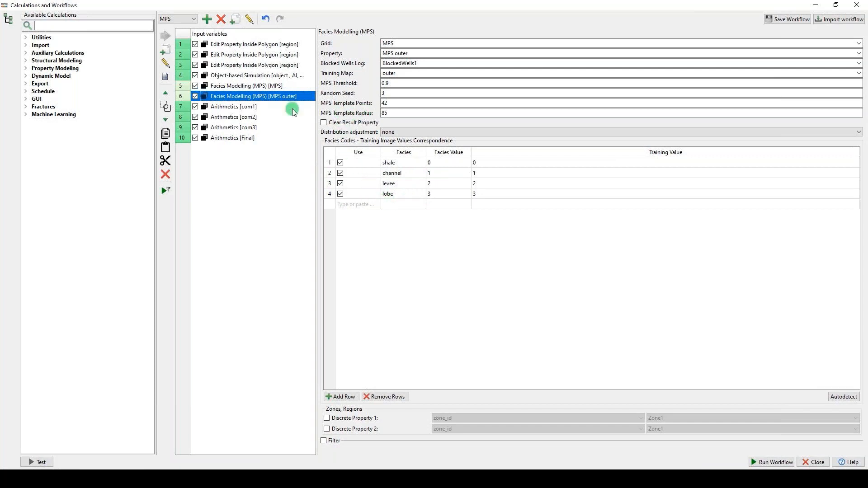
pyautogui.click(248, 87)
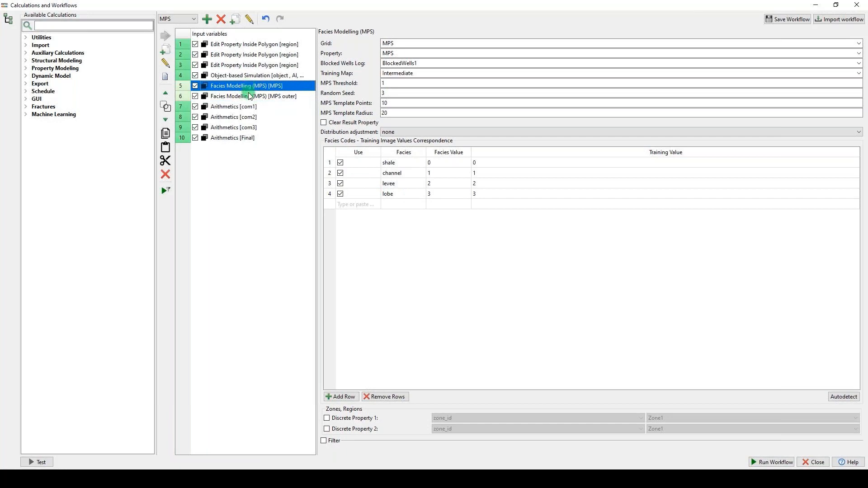
pyautogui.keyDown('ctrl'); pyautogui.click(249, 97); pyautogui.keyUp('ctrl')
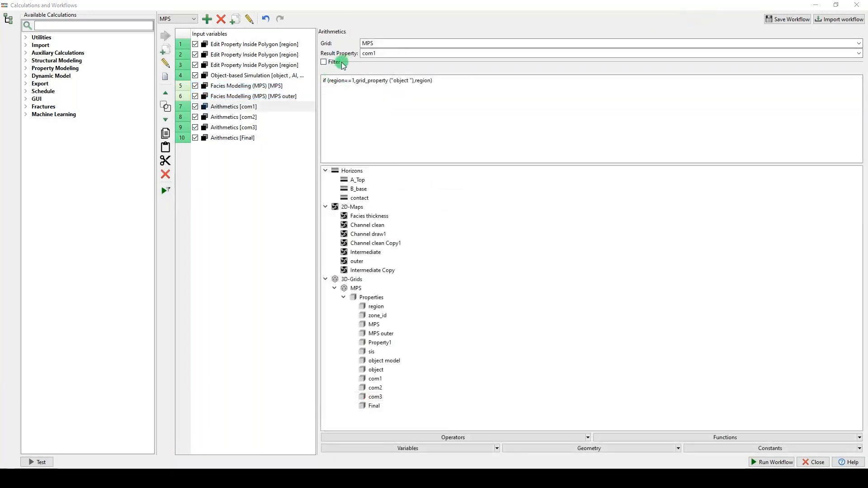
# Step: Review the Arithmetics formulas for com2, com3 and Final in the MPS workflow, and close the workflow window
pyautogui.click(287, 116)
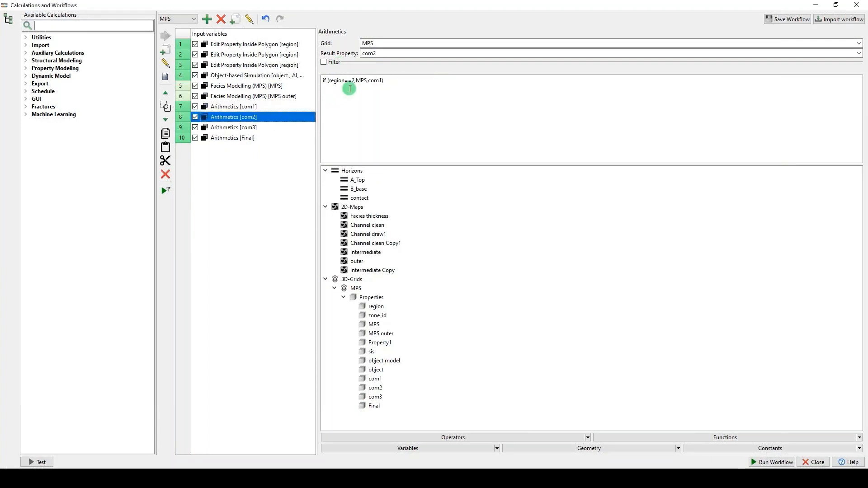
pyautogui.click(288, 127)
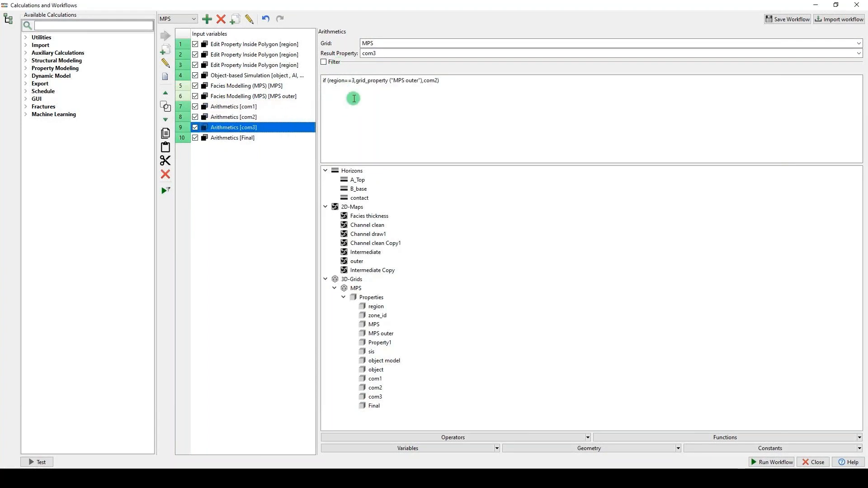
pyautogui.click(298, 138)
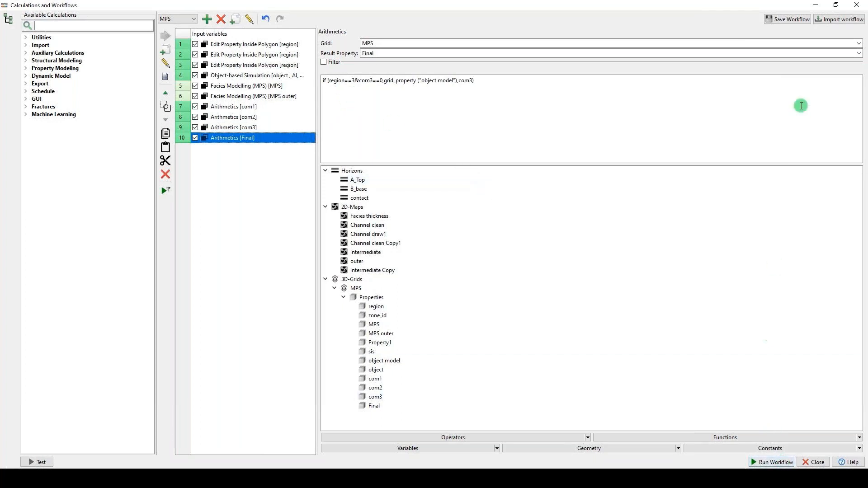
pyautogui.click(857, 5)
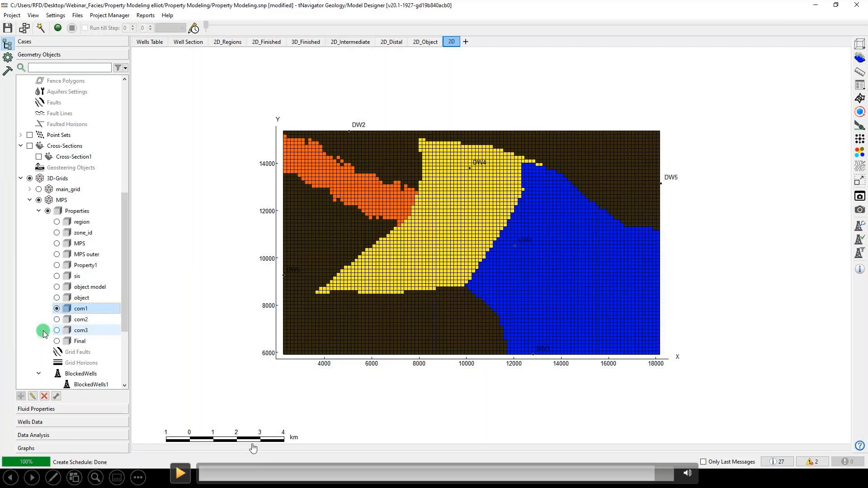
# Step: Display the com2 property and the Final property of the MPS grid in the 2D view to compare the combined facies
pyautogui.click(179, 473)
pyautogui.click(57, 320)
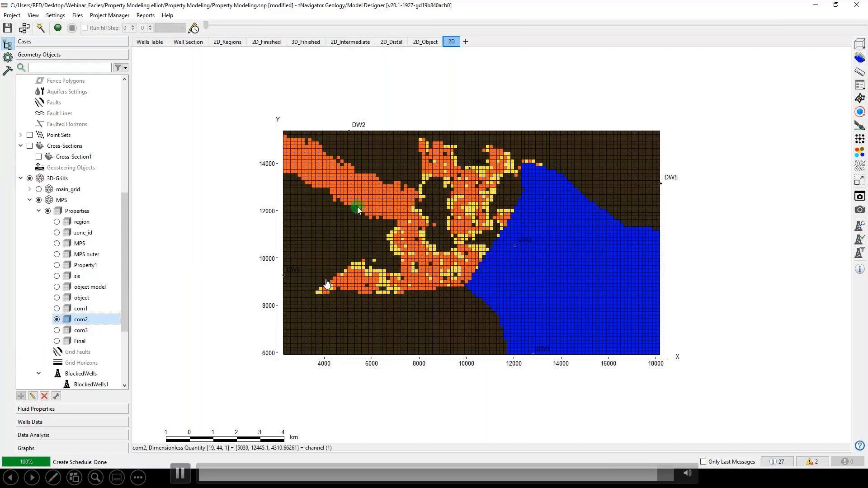
pyautogui.click(57, 343)
pyautogui.click(57, 343)
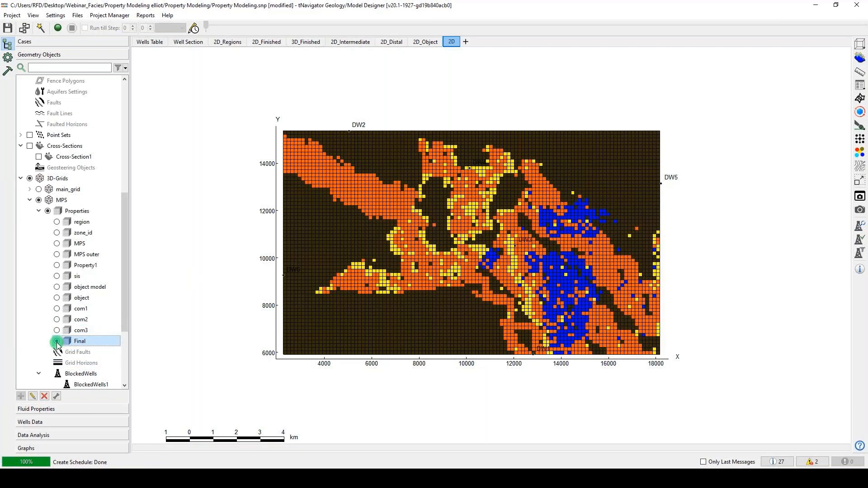
pyautogui.click(525, 240)
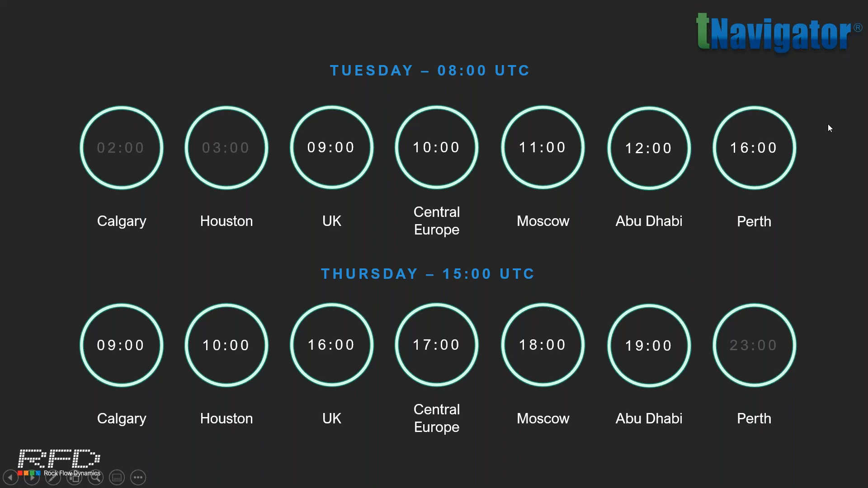
pyautogui.click(747, 164)
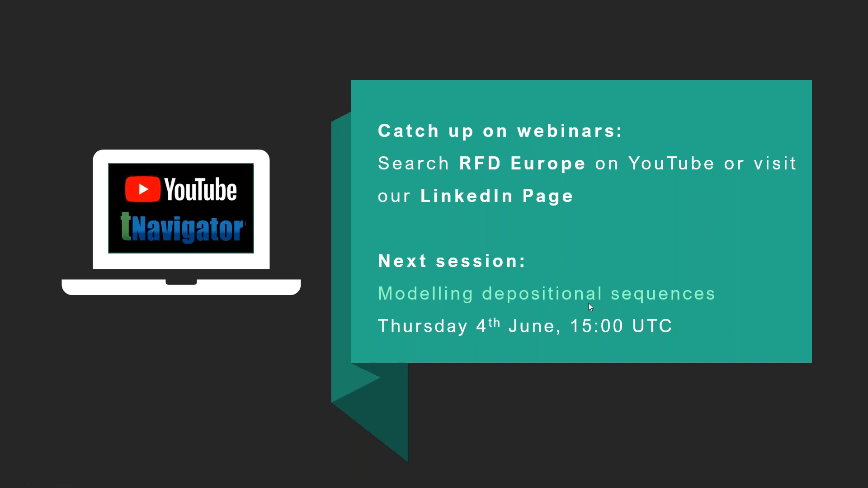
pyautogui.click(727, 161)
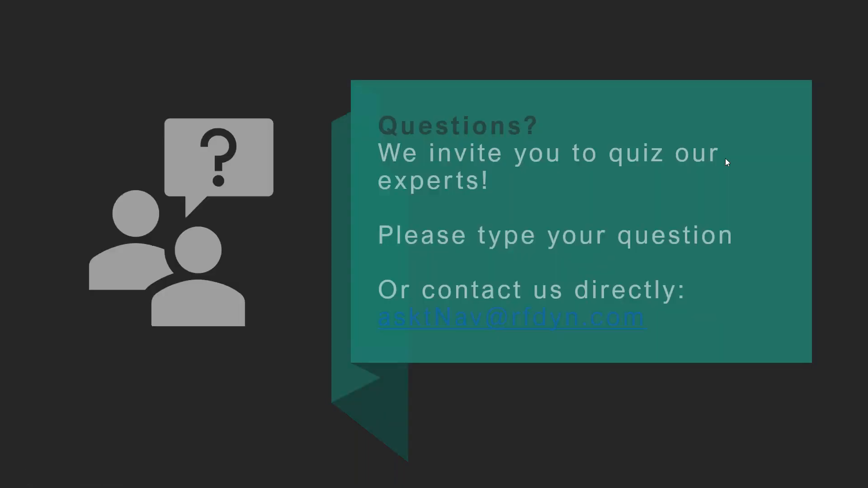